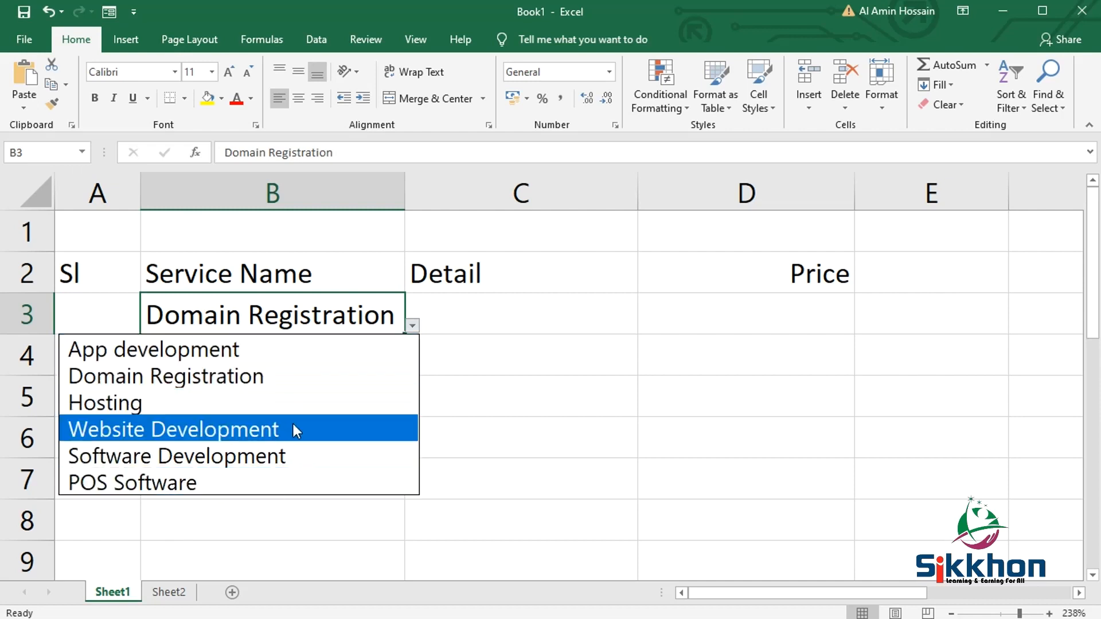
Step: Examine the service list on Sheet2 that feeds the Service Name drop-down, and return to Sheet1
{"action": "left_click", "coordinate": [179, 593]}
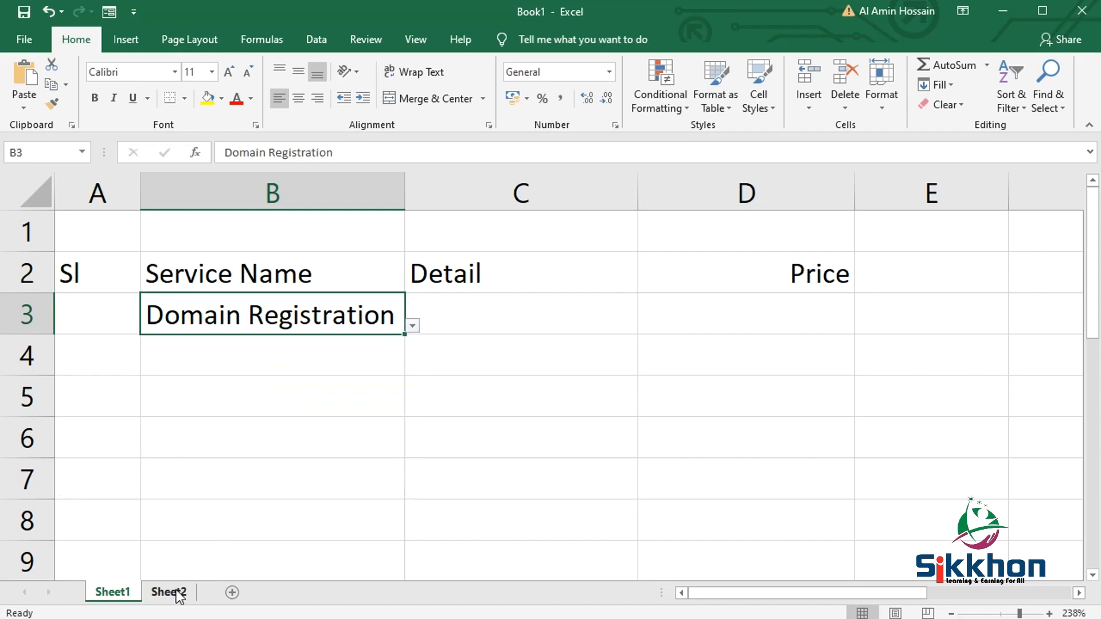
{"action": "left_click", "coordinate": [179, 593]}
{"action": "left_click", "coordinate": [110, 592]}
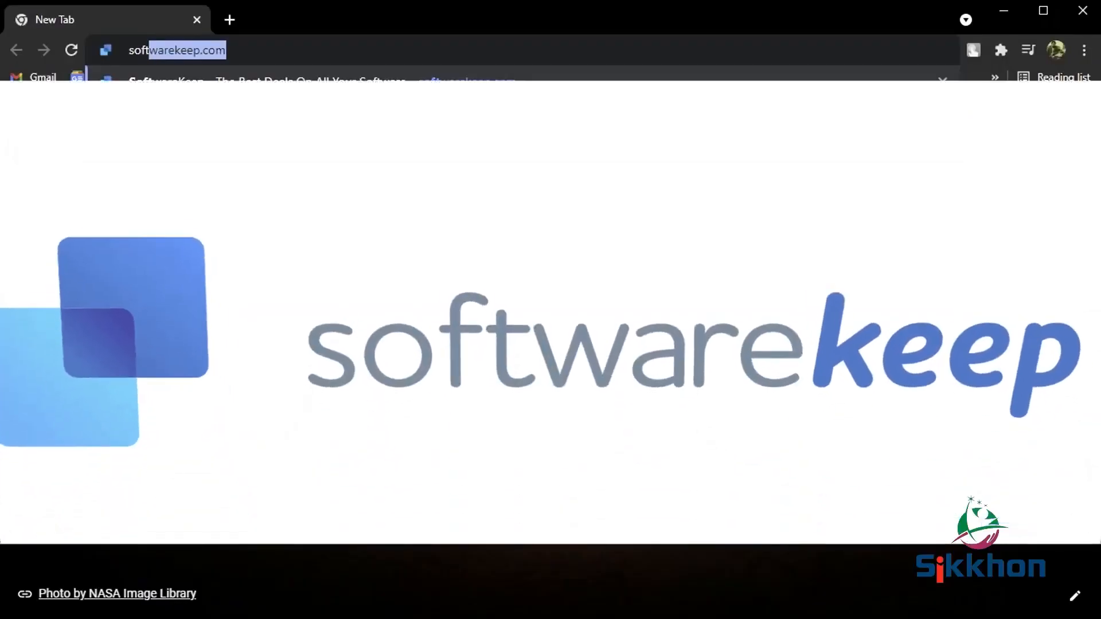
Step: Switch to the web browser, open softwarekeep.com and view its Windows 11 products
{"action": "key", "text": "Return"}
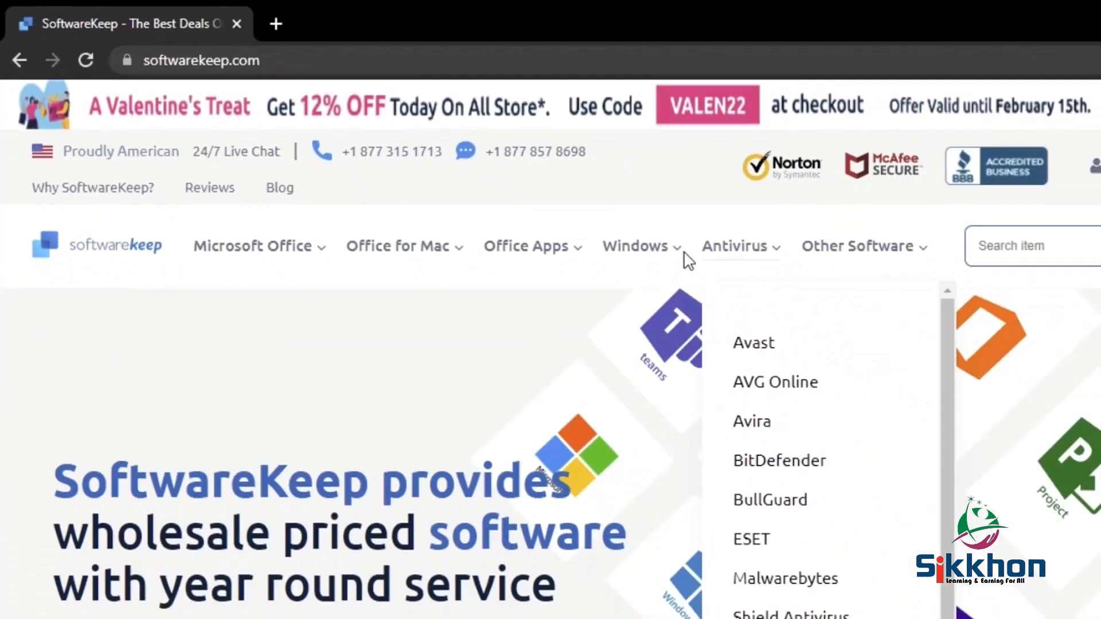
{"action": "mouse_move", "coordinate": [883, 336]}
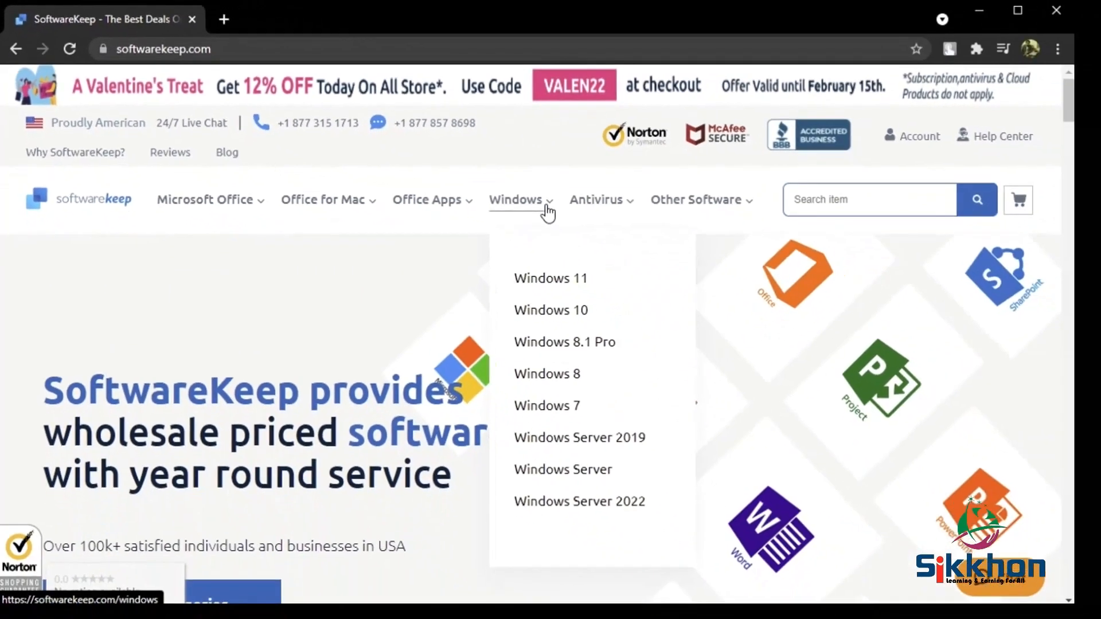
{"action": "left_click", "coordinate": [565, 279]}
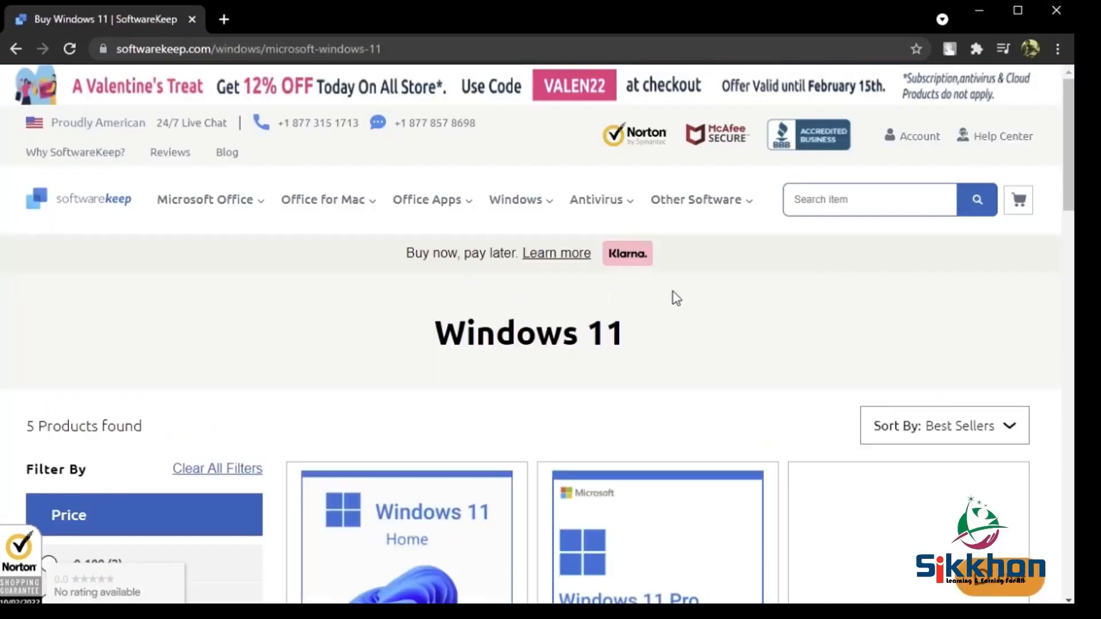
{"action": "mouse_move", "coordinate": [1065, 115]}
{"action": "left_mouse_down"}
{"action": "mouse_move", "coordinate": [1065, 305]}
{"action": "mouse_move", "coordinate": [1065, 115]}
{"action": "left_mouse_up"}
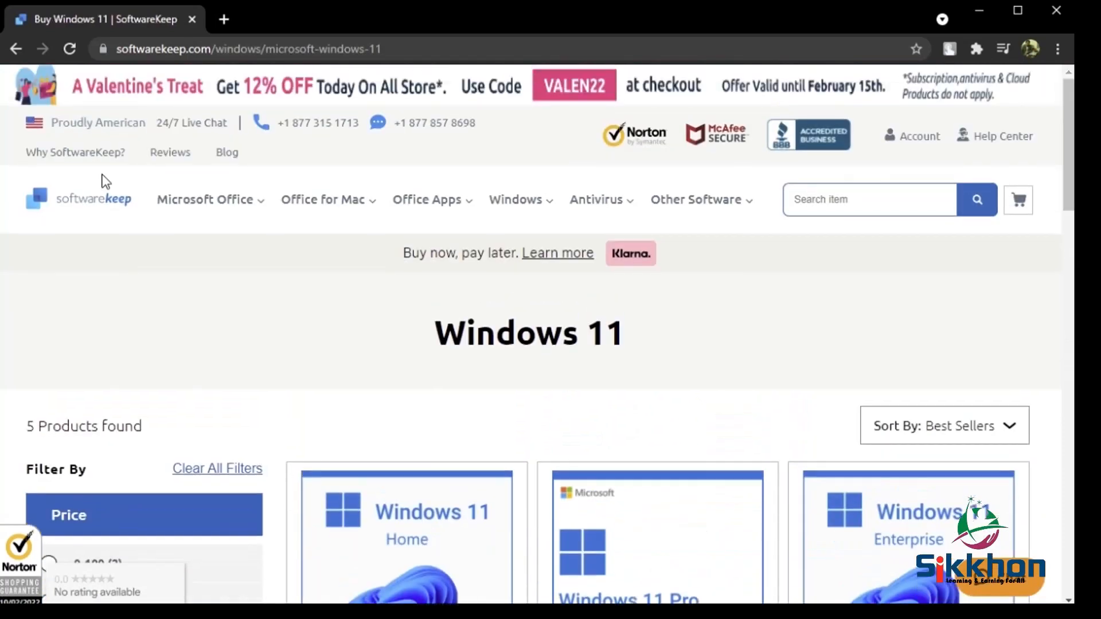
Step: Add Microsoft Office 2021 Professional Plus from the Microsoft Office category to the shopping cart
{"action": "mouse_move", "coordinate": [247, 211]}
{"action": "left_click", "coordinate": [201, 207]}
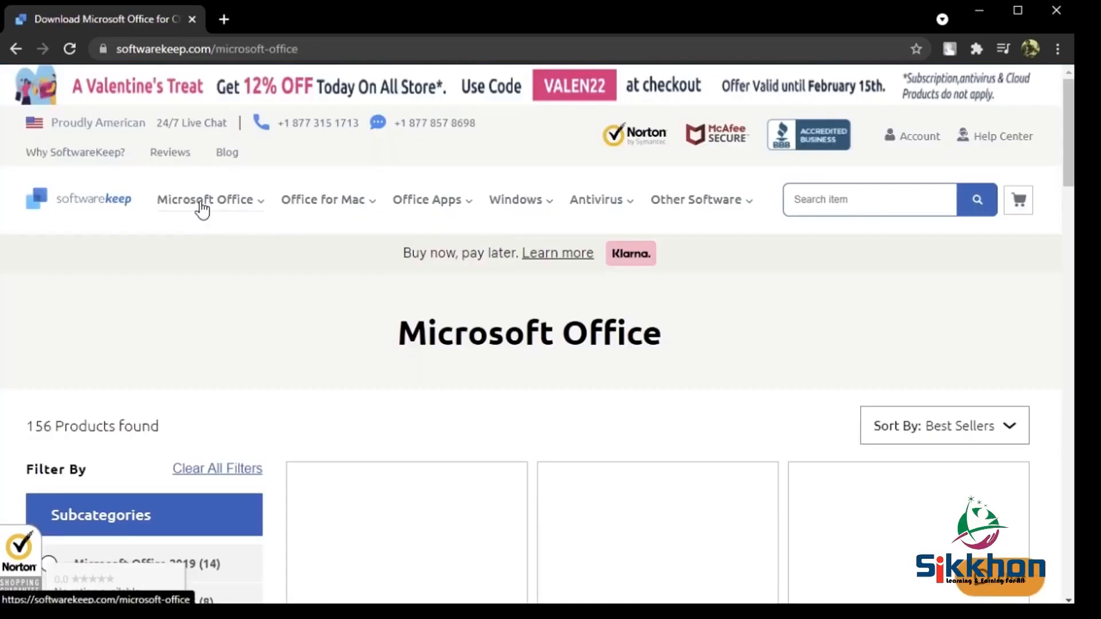
{"action": "left_click_drag", "start_coordinate": [1067, 137], "coordinate": [1057, 161]}
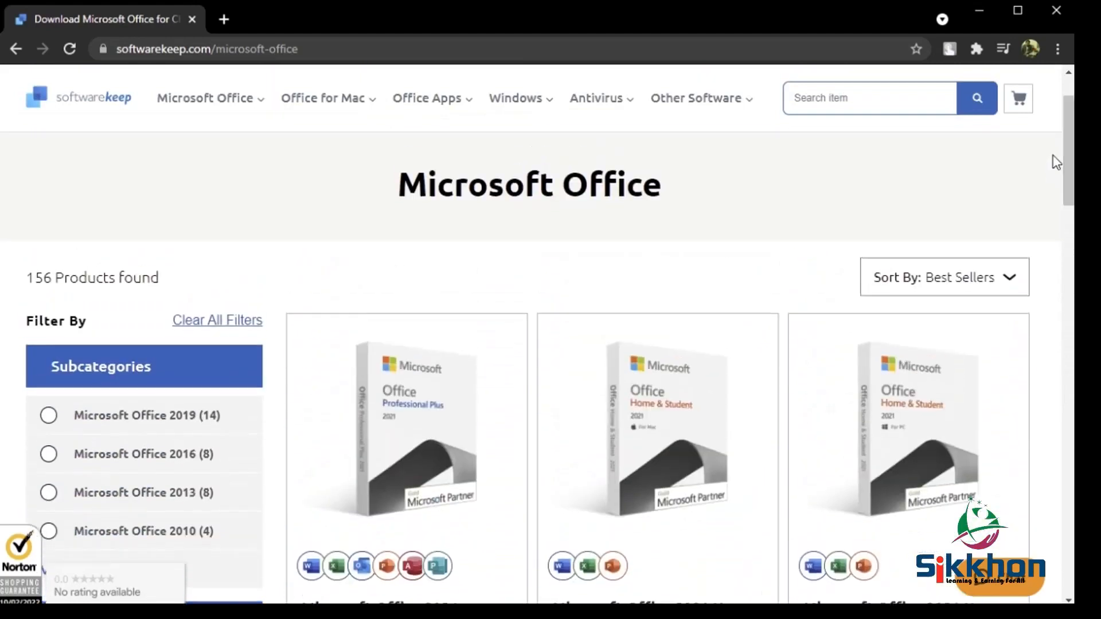
{"action": "left_click", "coordinate": [414, 378]}
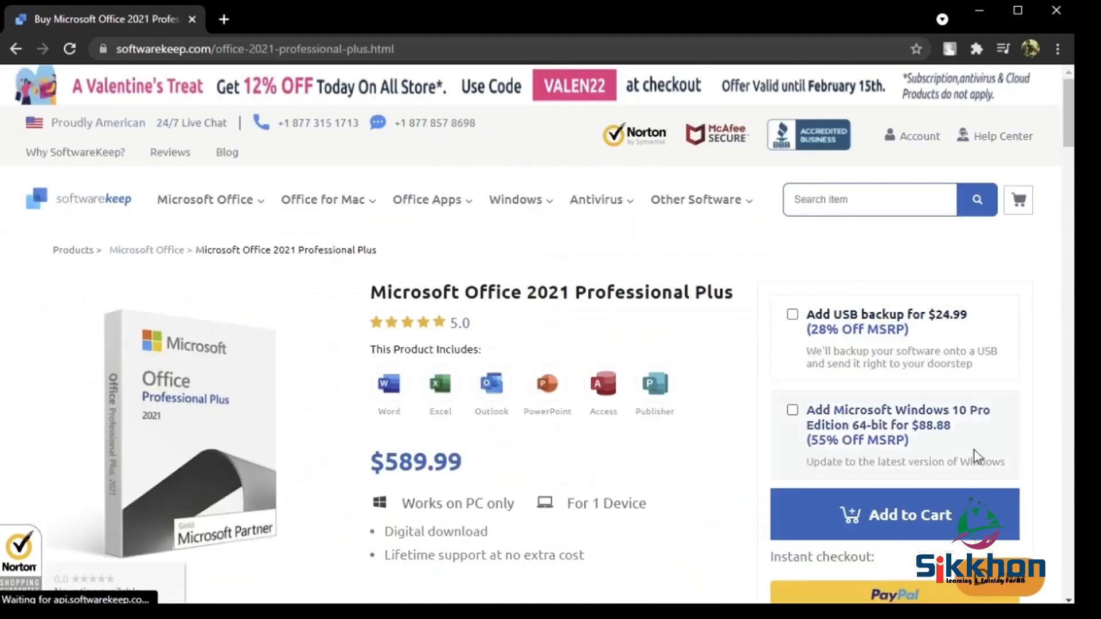
{"action": "left_click", "coordinate": [889, 508]}
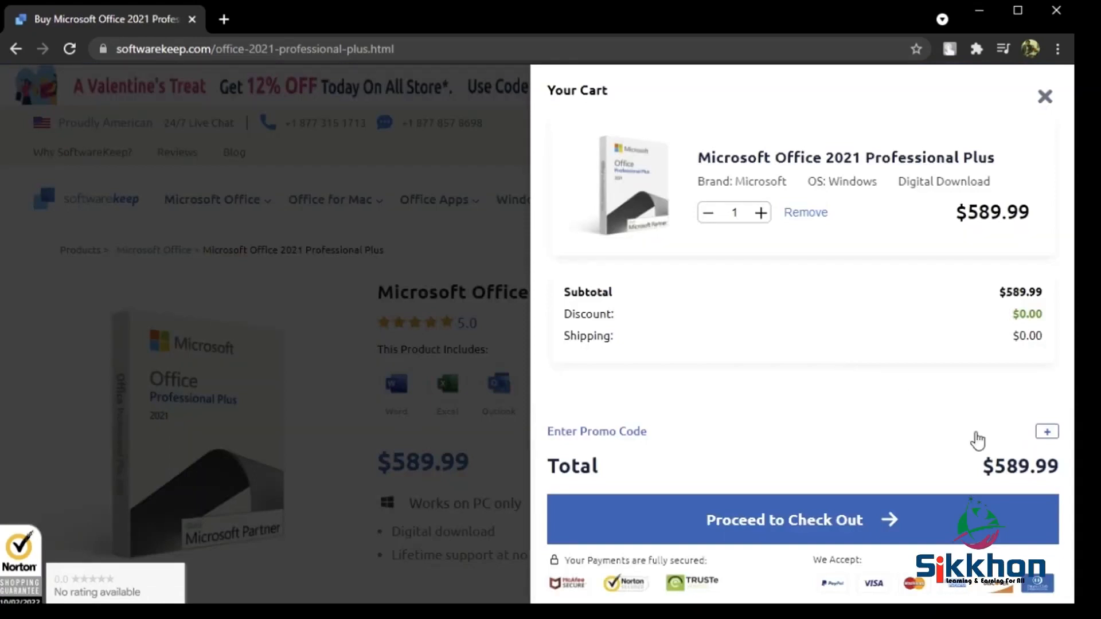
Step: Reveal the promo code entry in the shopping cart and close the cart
{"action": "left_click", "coordinate": [1048, 432]}
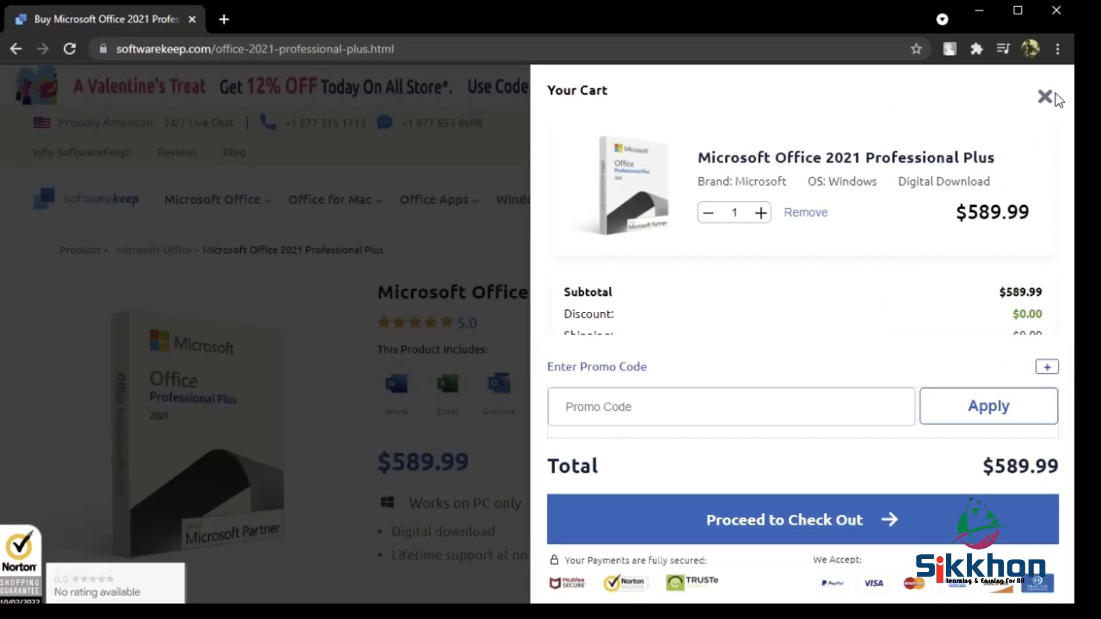
{"action": "left_click", "coordinate": [1047, 100]}
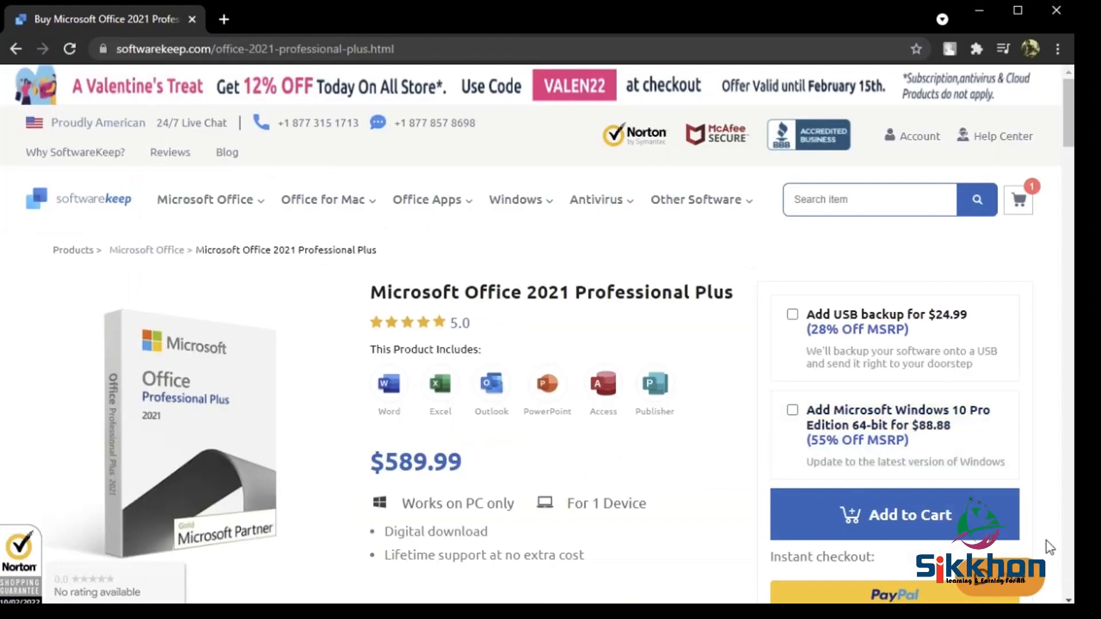
{"action": "left_click", "coordinate": [1016, 581]}
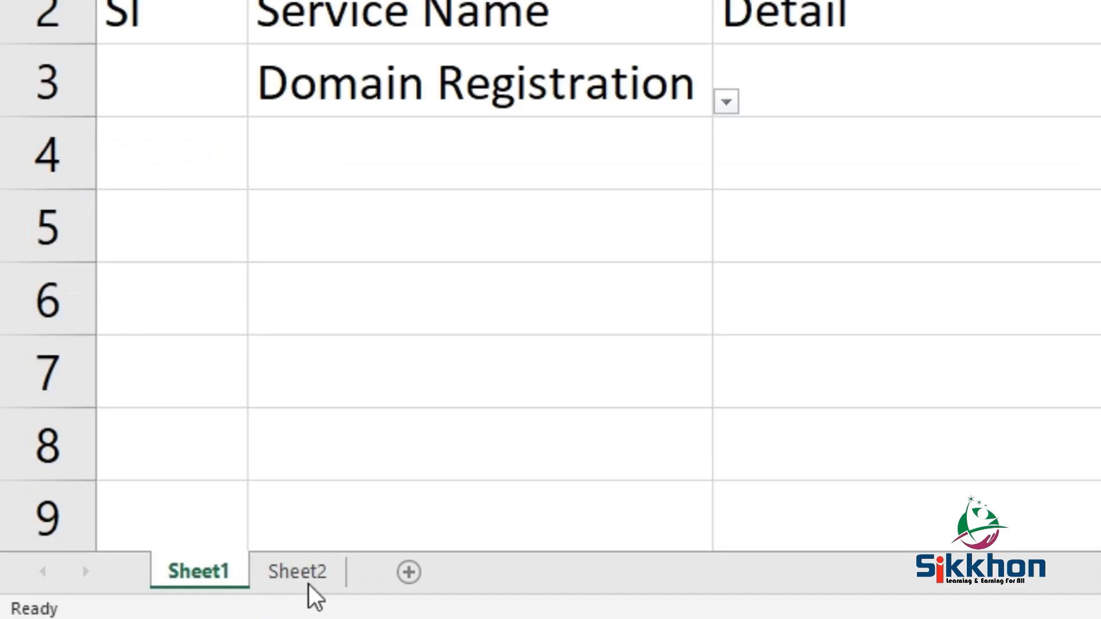
Step: Return to Excel, check the source list on Sheet2, and choose Hosting in B3 and Software Development in B4 from Sheet1's drop-downs
{"action": "left_click", "coordinate": [288, 574]}
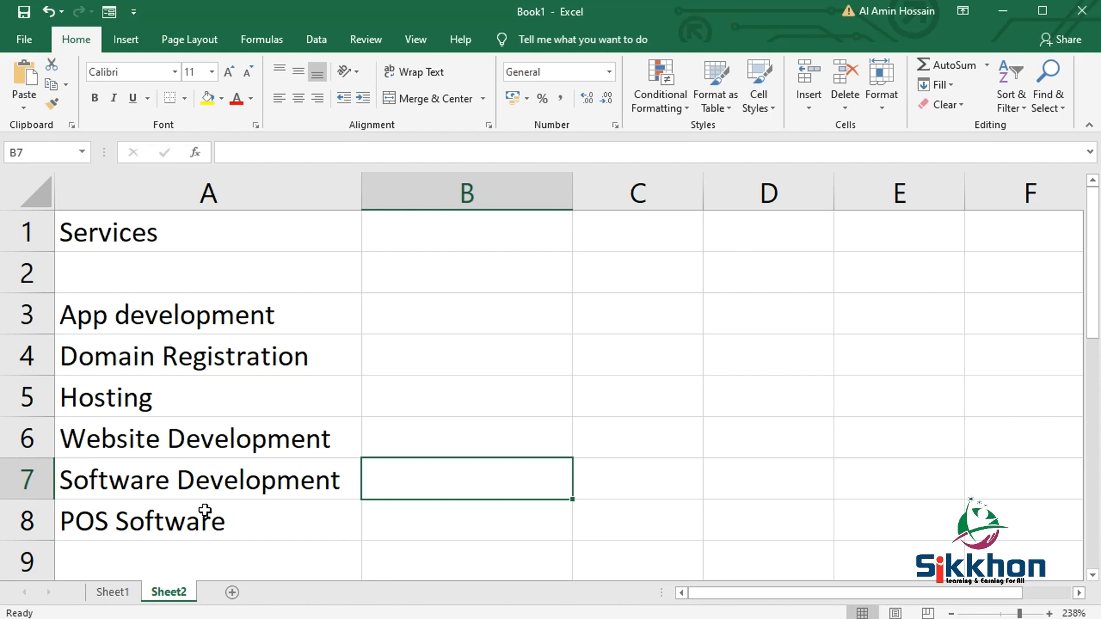
{"action": "left_click", "coordinate": [122, 596]}
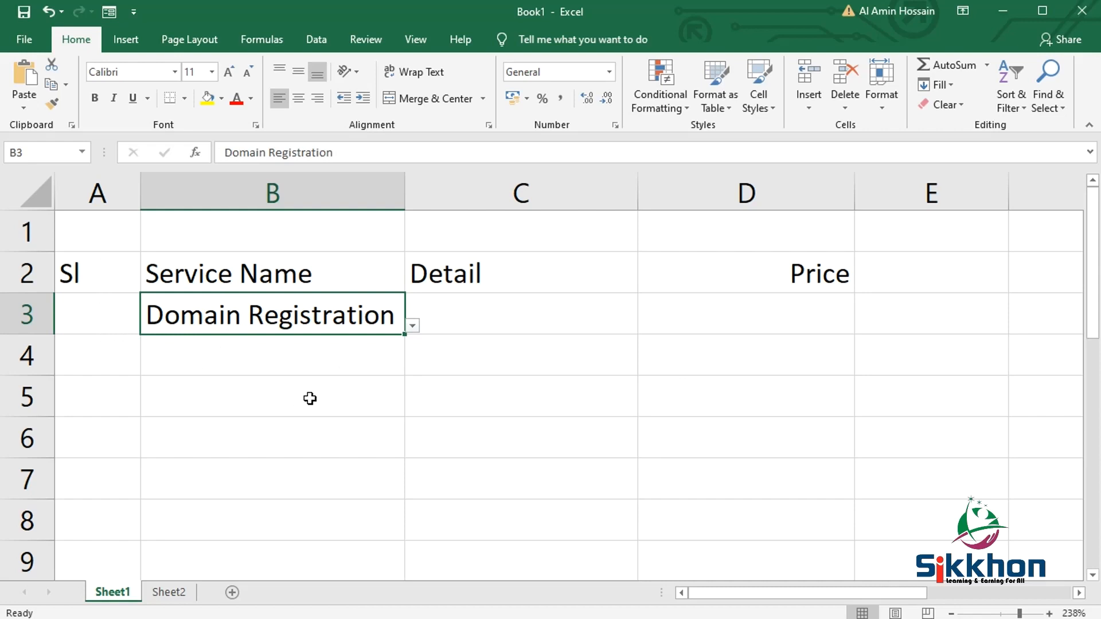
{"action": "left_click", "coordinate": [411, 325]}
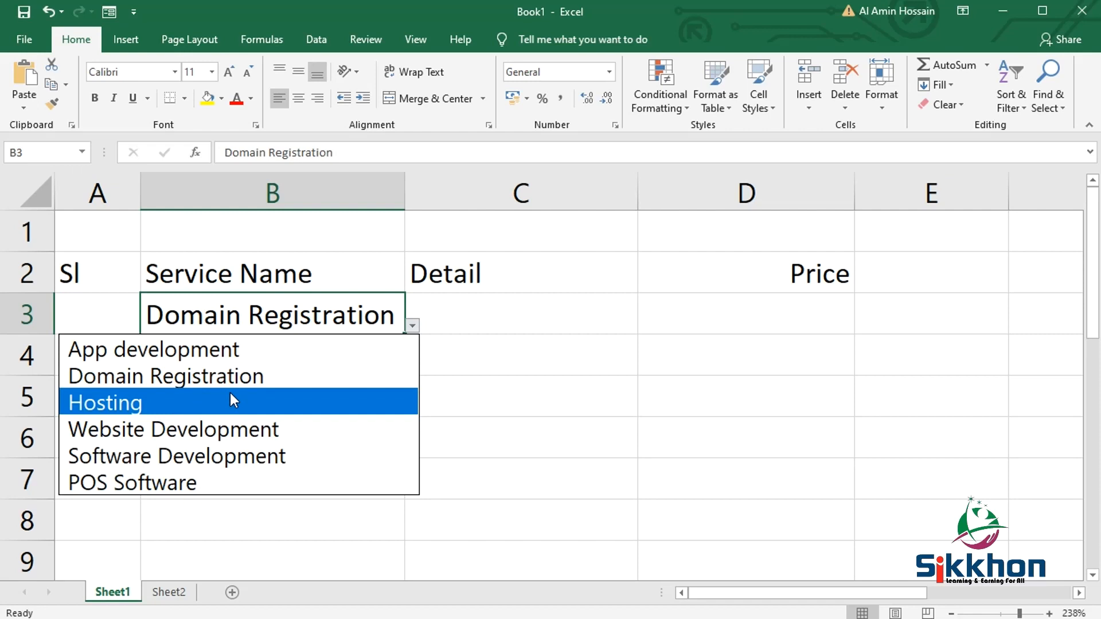
{"action": "left_click", "coordinate": [221, 405]}
{"action": "left_click", "coordinate": [320, 360]}
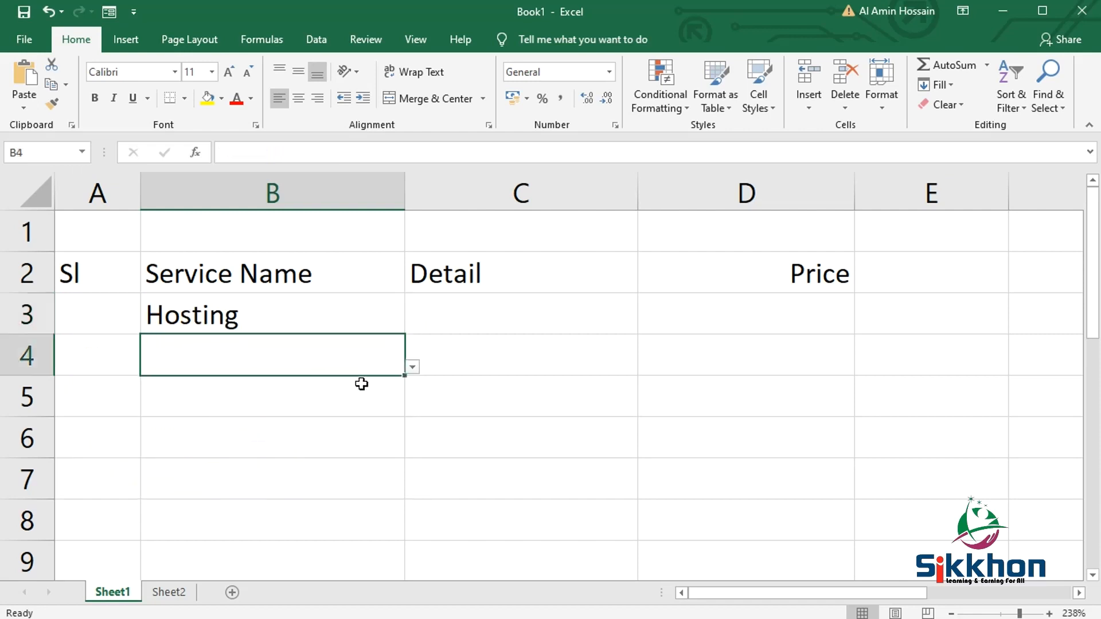
{"action": "left_click", "coordinate": [412, 368]}
{"action": "left_click", "coordinate": [263, 504]}
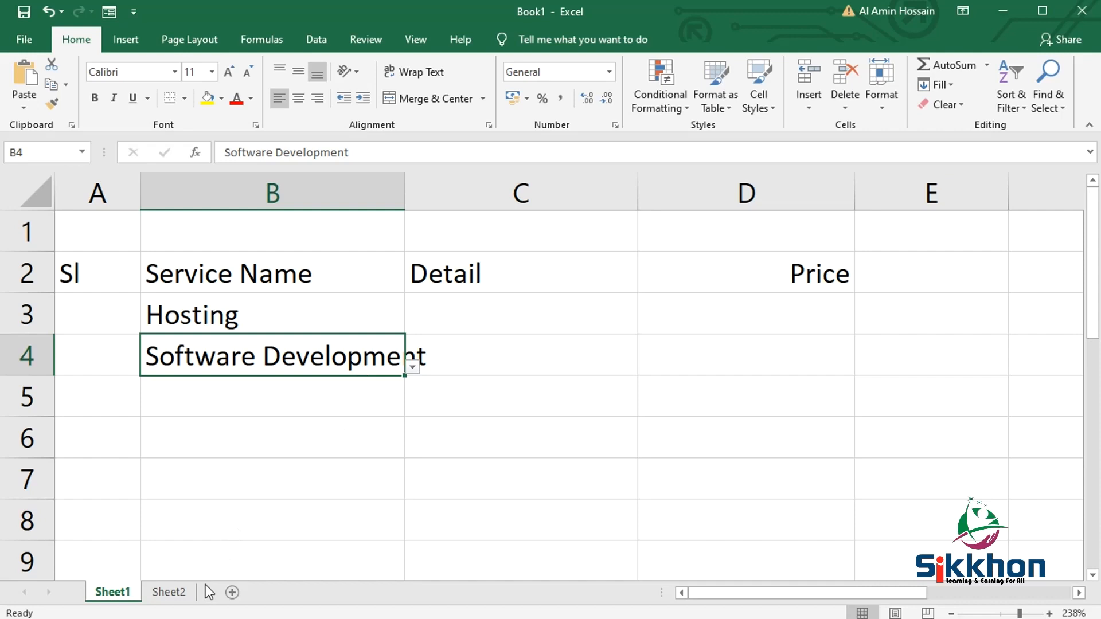
Step: Compare the source service list on Sheet2 with the drop-down entries in Sheet1's Service Name column
{"action": "left_click", "coordinate": [190, 591]}
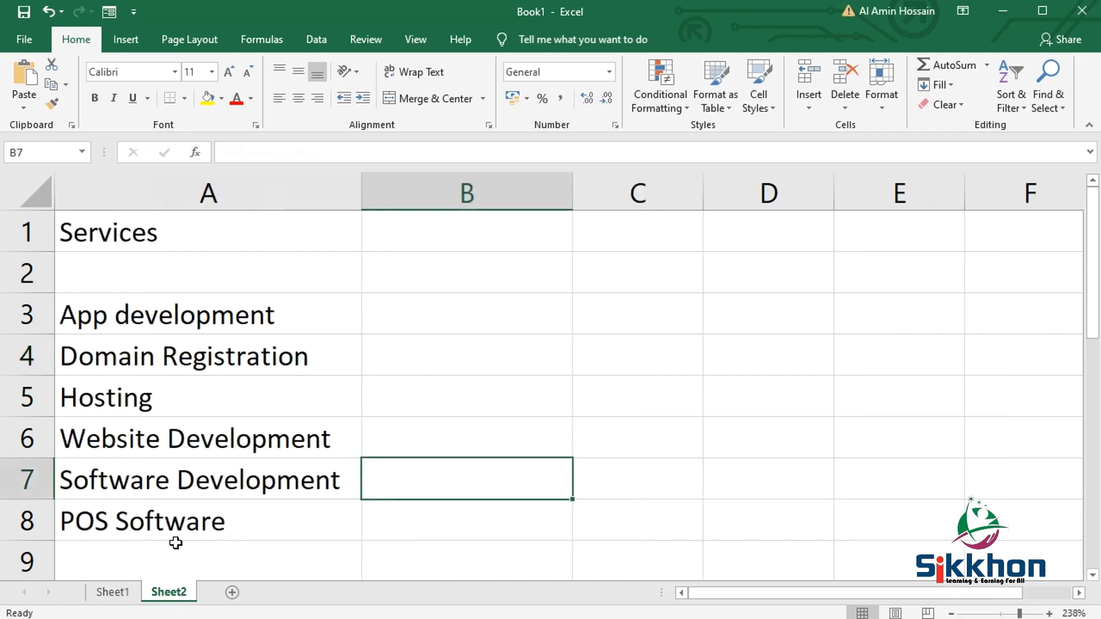
{"action": "left_click", "coordinate": [115, 593]}
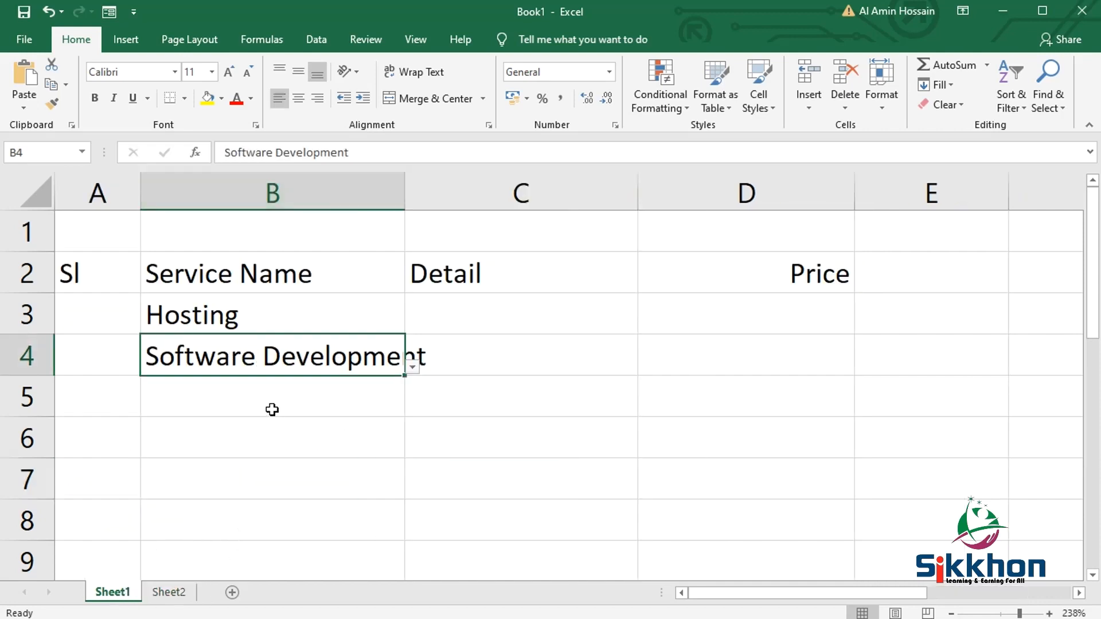
{"action": "left_click", "coordinate": [172, 592]}
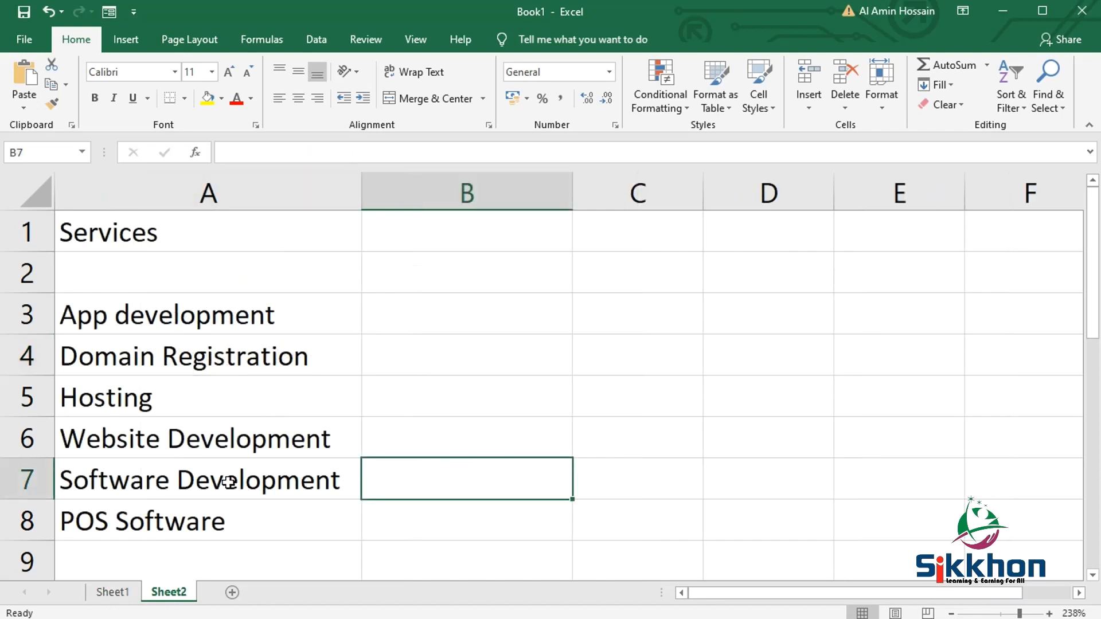
{"action": "left_click", "coordinate": [117, 594]}
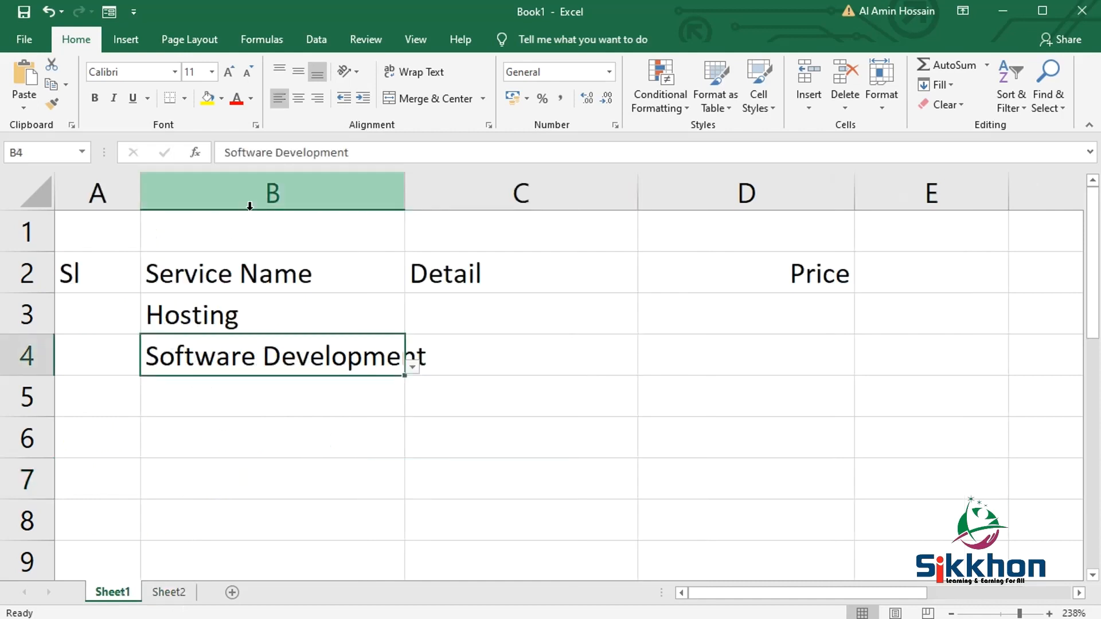
Step: Clear the entries in cells B3 and B4 under Service Name on Sheet1
{"action": "left_click", "coordinate": [289, 194]}
{"action": "left_click", "coordinate": [316, 39]}
{"action": "left_click_drag", "start_coordinate": [273, 313], "coordinate": [356, 357]}
{"action": "key", "text": "Delete"}
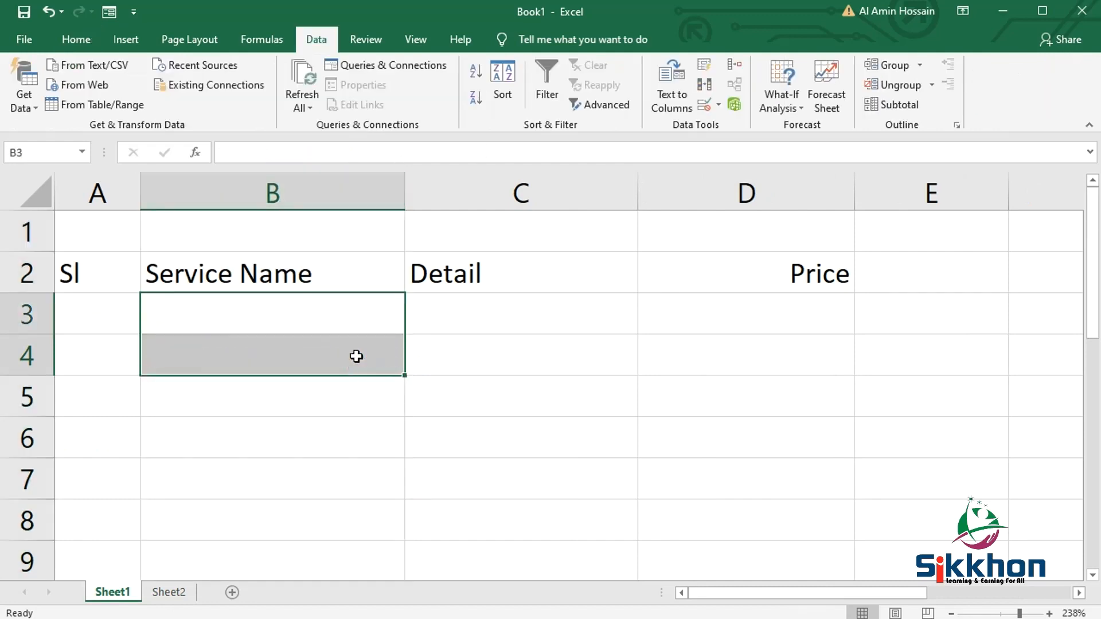
{"action": "left_click", "coordinate": [362, 326]}
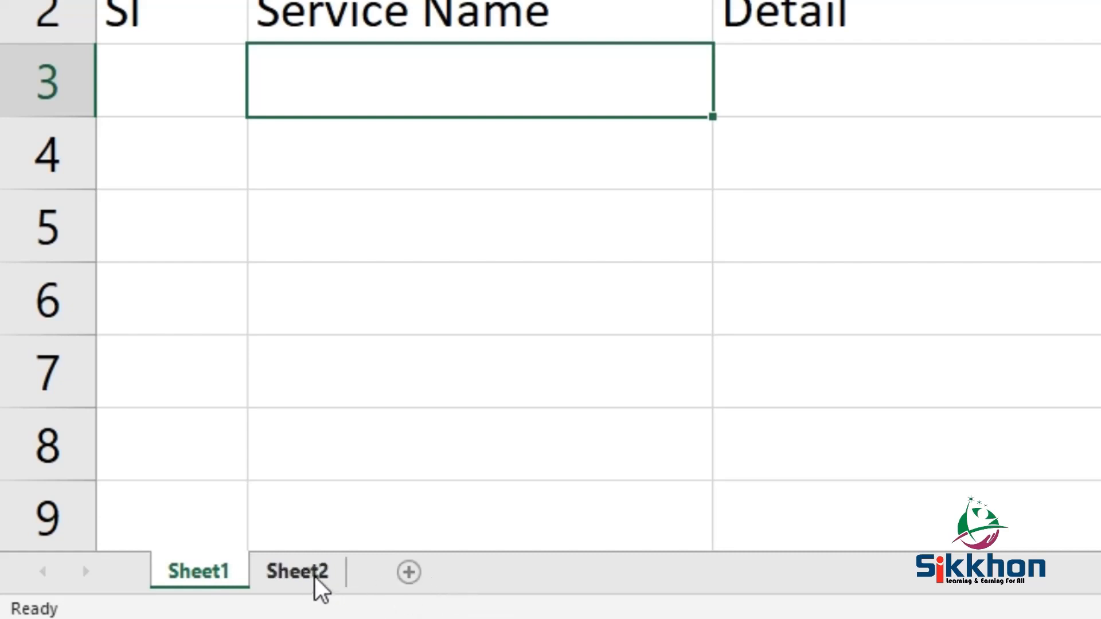
Step: Add a new worksheet after Sheet1 and widen its column B to about twice the default width
{"action": "left_click", "coordinate": [409, 572]}
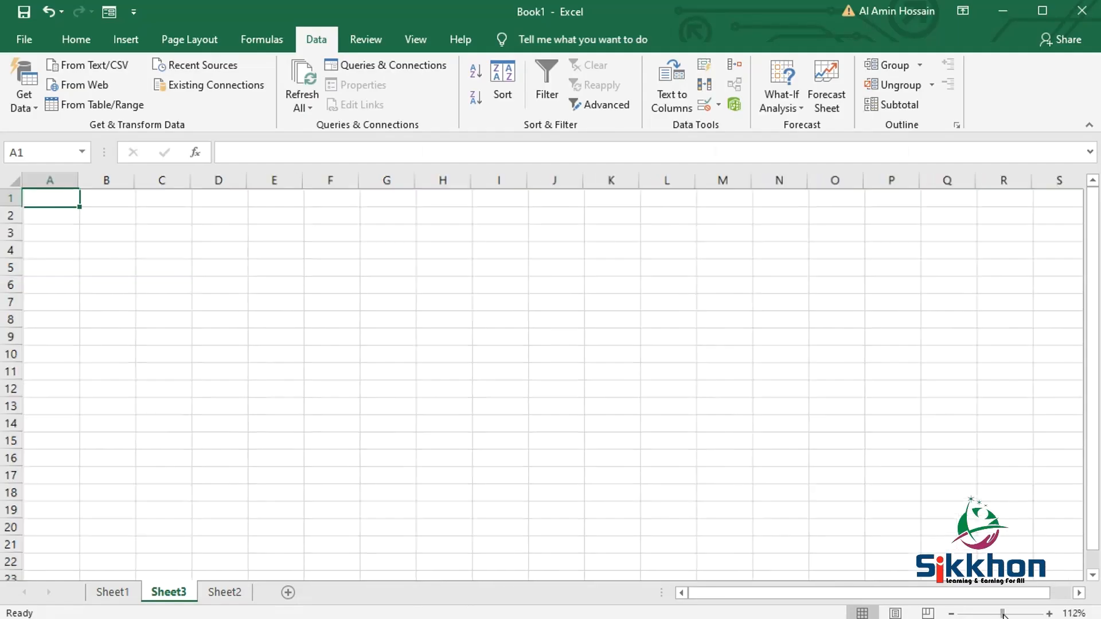
{"action": "mouse_move", "coordinate": [1003, 614]}
{"action": "left_mouse_down"}
{"action": "mouse_move", "coordinate": [1021, 615]}
{"action": "mouse_move", "coordinate": [1013, 616]}
{"action": "left_mouse_up"}
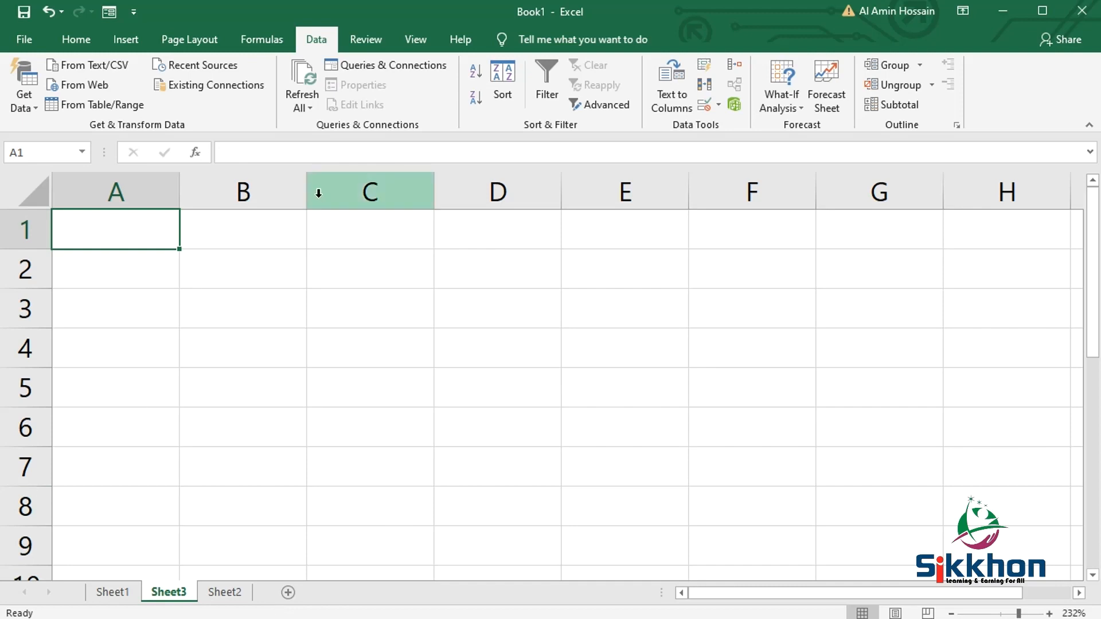
{"action": "left_click_drag", "start_coordinate": [306, 191], "coordinate": [455, 195]}
Step: Enter the heading List in B2 and the entries Student Visa in B4 and Visa in B5 on the new sheet
{"action": "left_click", "coordinate": [316, 258]}
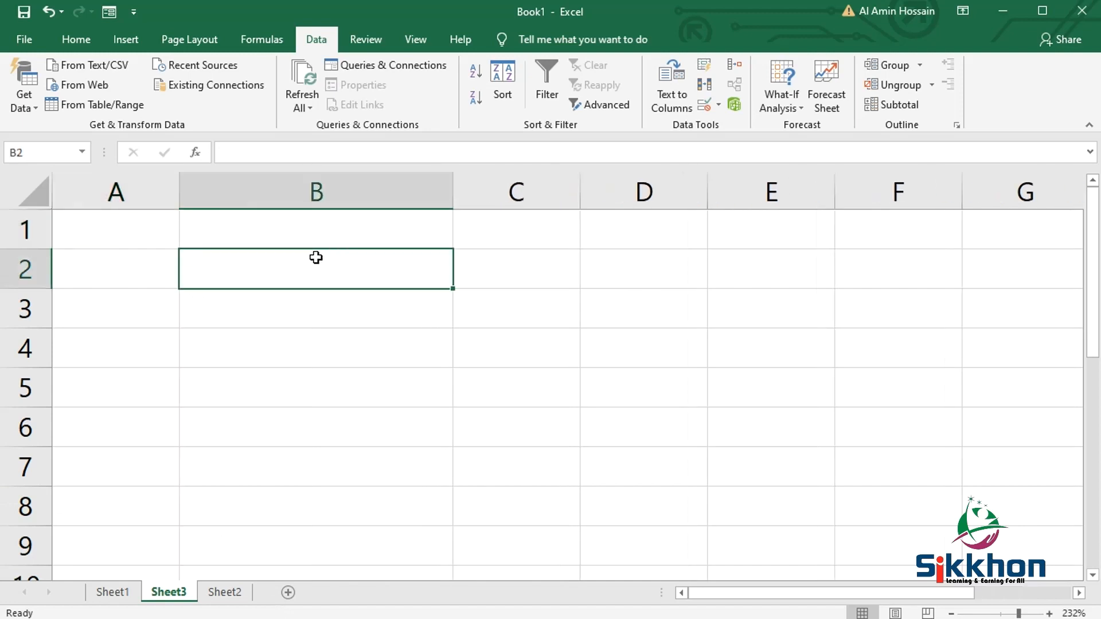
{"action": "type", "text": "List"}
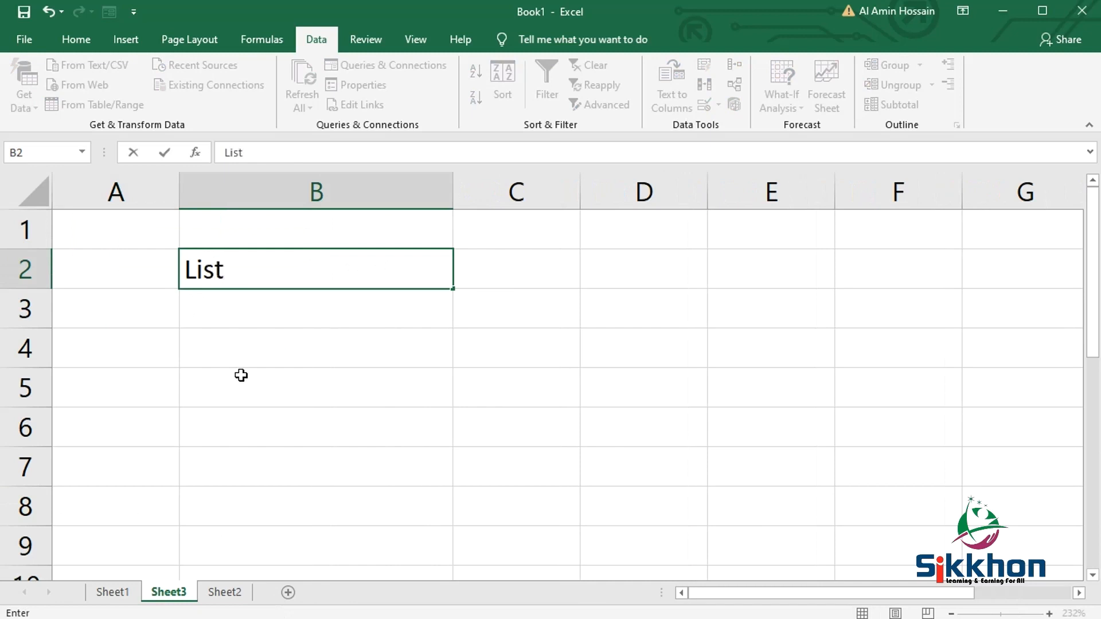
{"action": "left_click", "coordinate": [251, 347]}
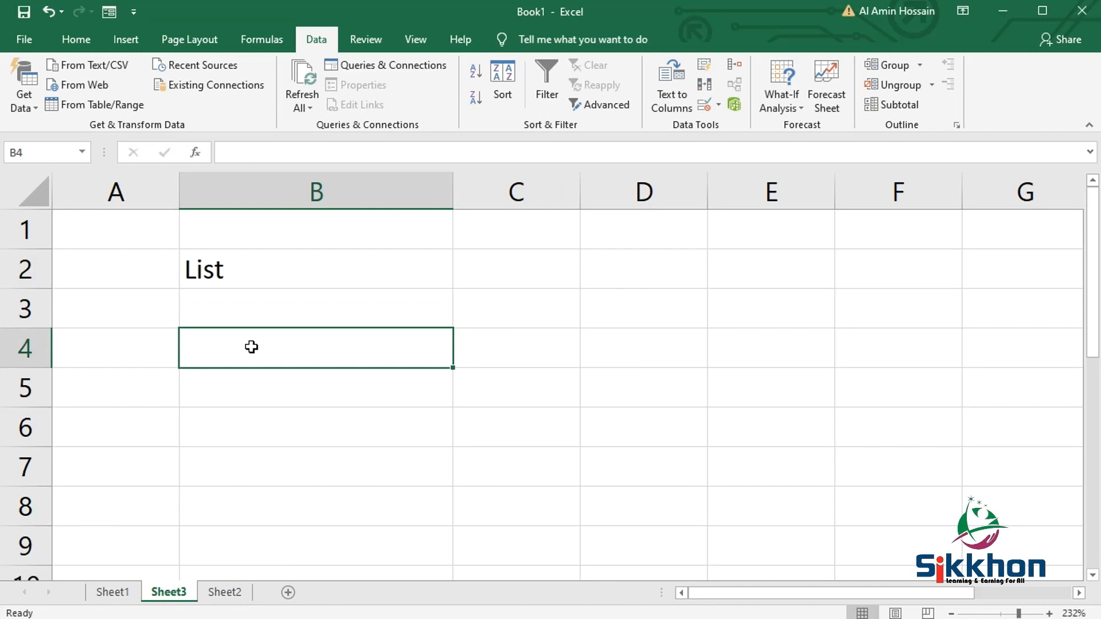
{"action": "type", "text": "Stud"}
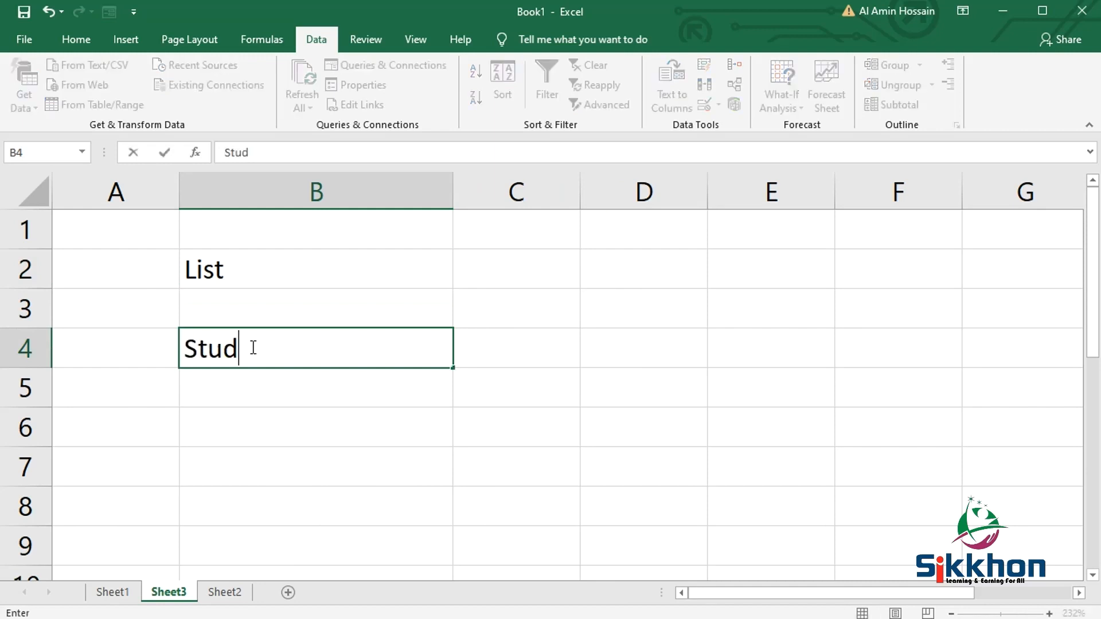
{"action": "type", "text": "emnt"}
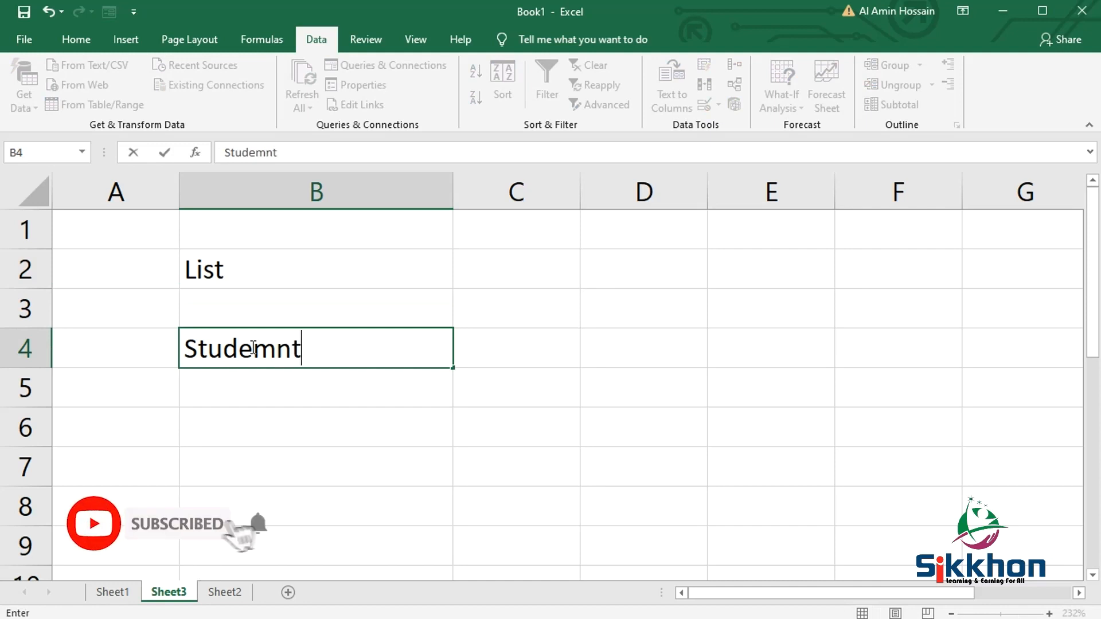
{"action": "key", "text": "BackSpace"}
{"action": "key", "text": "BackSpace"}
{"action": "key", "text": "BackSpace"}
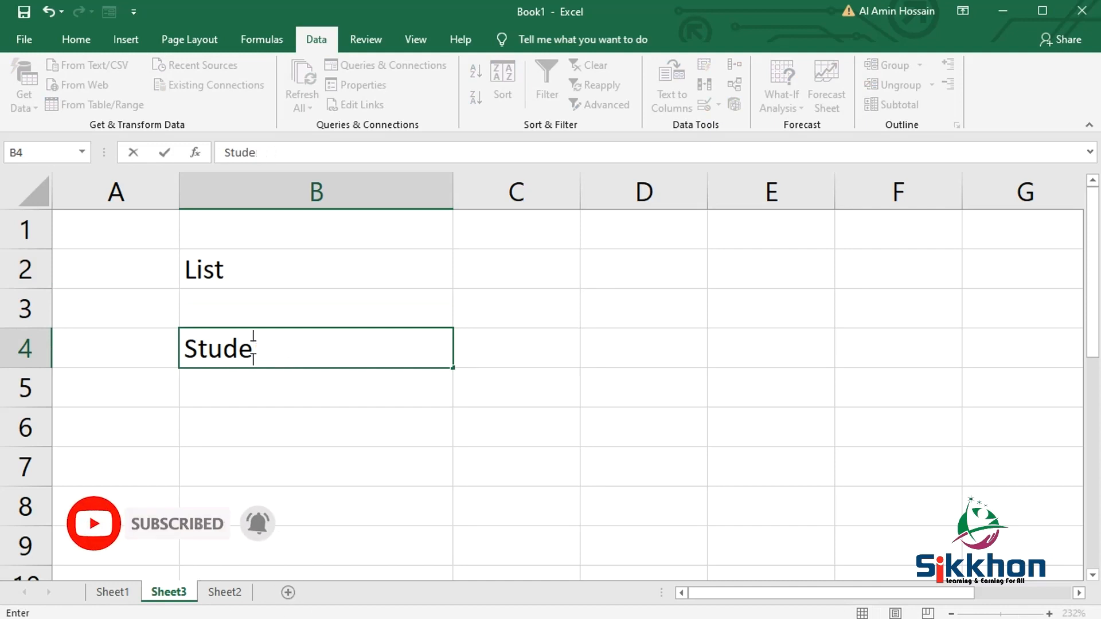
{"action": "type", "text": "nt V"}
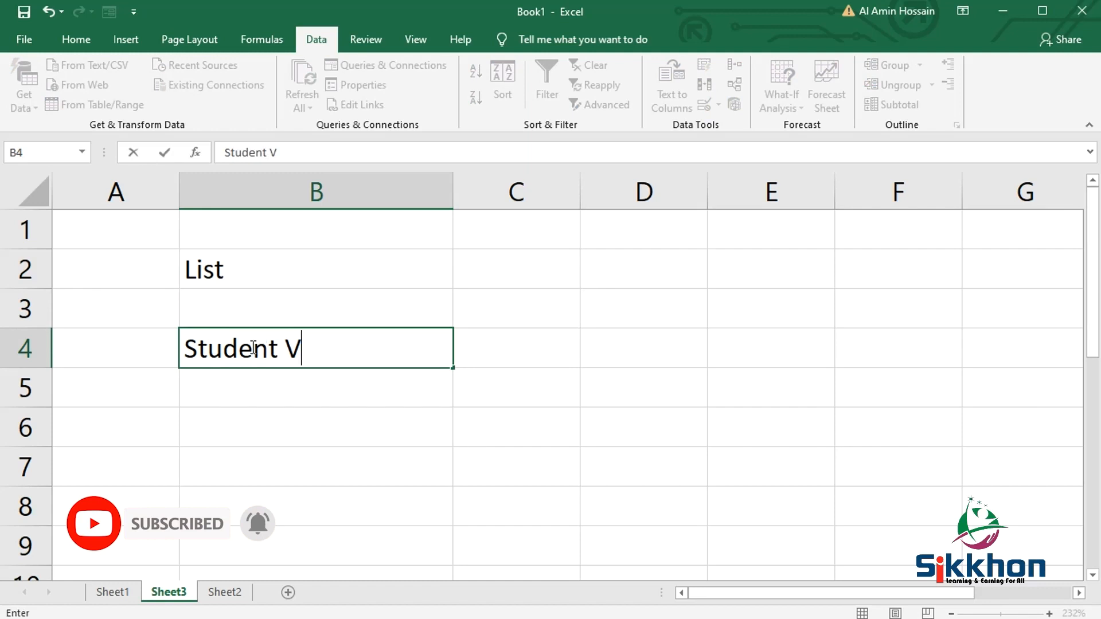
{"action": "type", "text": "isa"}
{"action": "key", "text": "Return"}
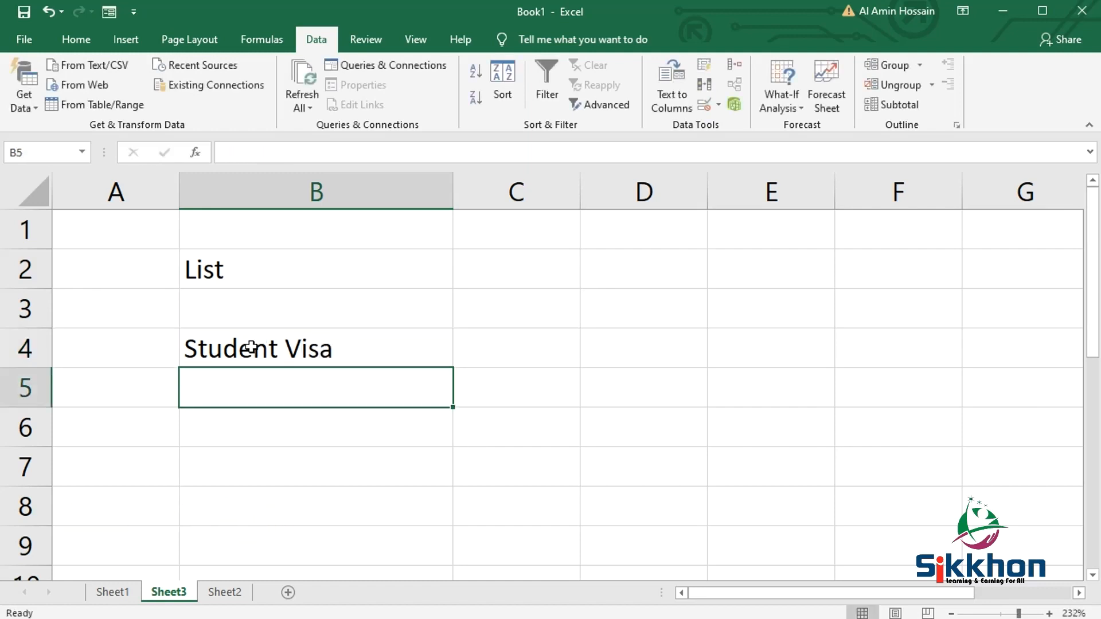
{"action": "type", "text": "Visa"}
{"action": "key", "text": "Return"}
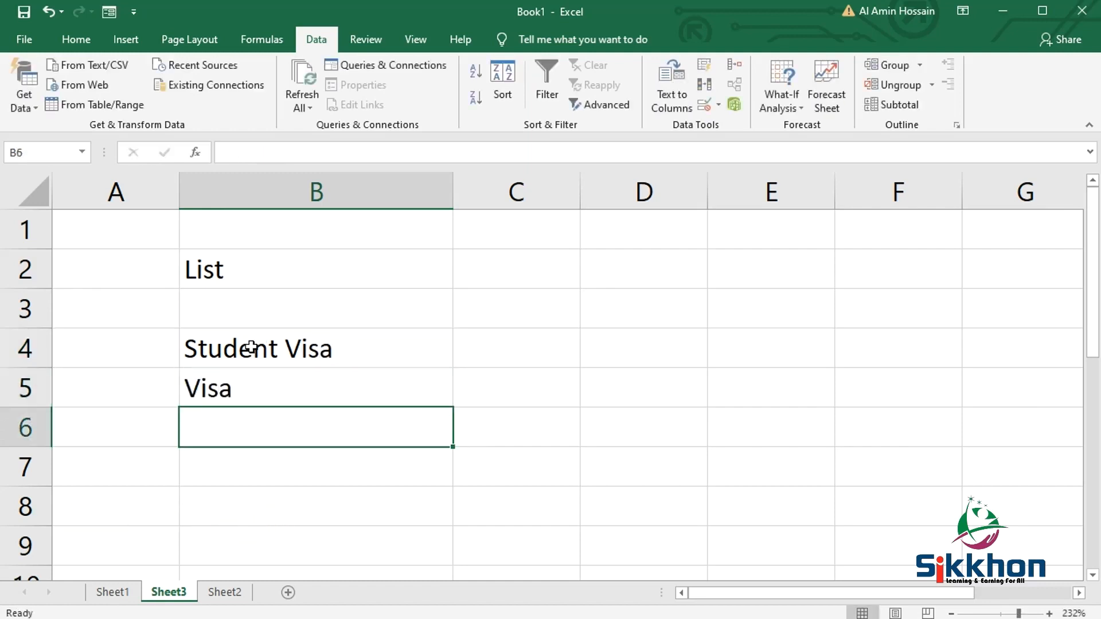
Step: Enter Ticketing in B6 and Visa 2 in B7 below the existing list entries on Sheet3
{"action": "type", "text": "Tic"}
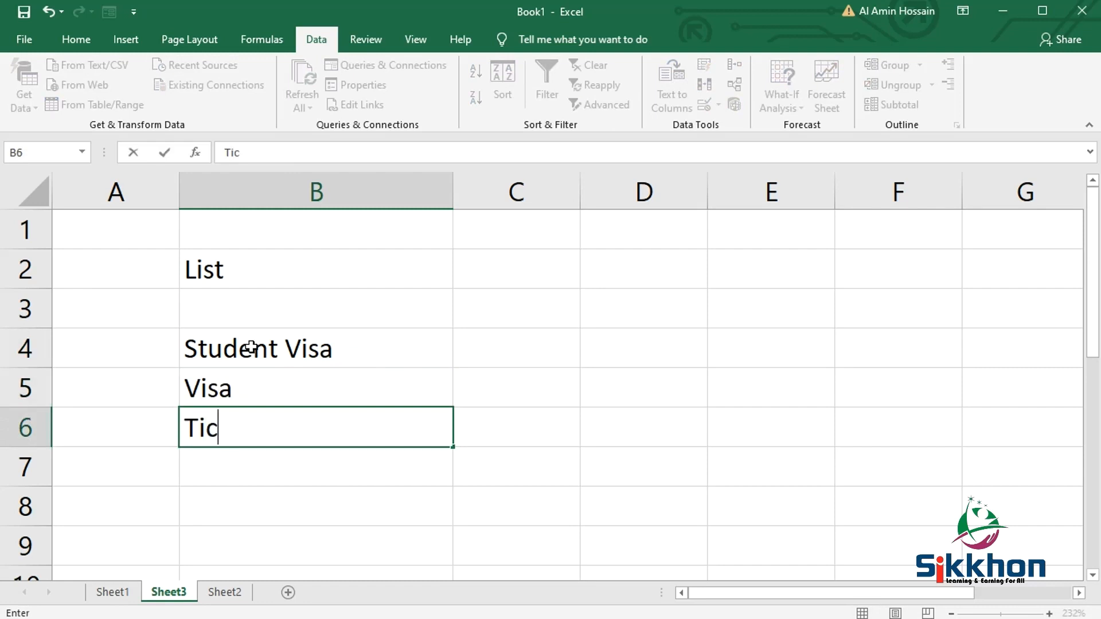
{"action": "type", "text": "keting"}
{"action": "key", "text": "Return"}
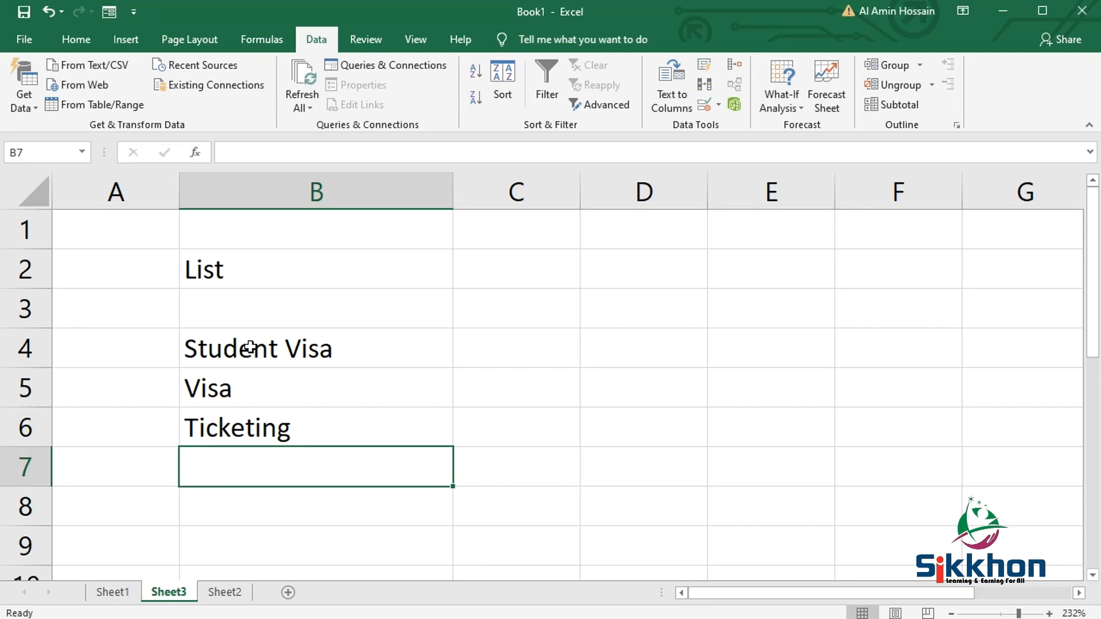
{"action": "type", "text": "Vi"}
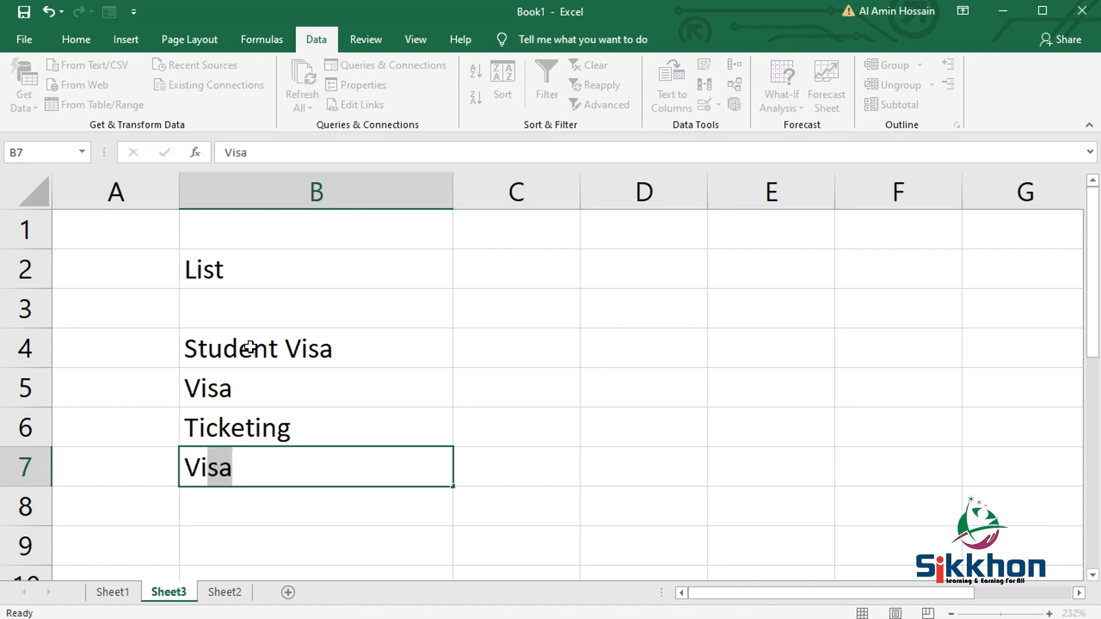
{"action": "key", "text": "Tab"}
{"action": "double_click", "coordinate": [266, 466]}
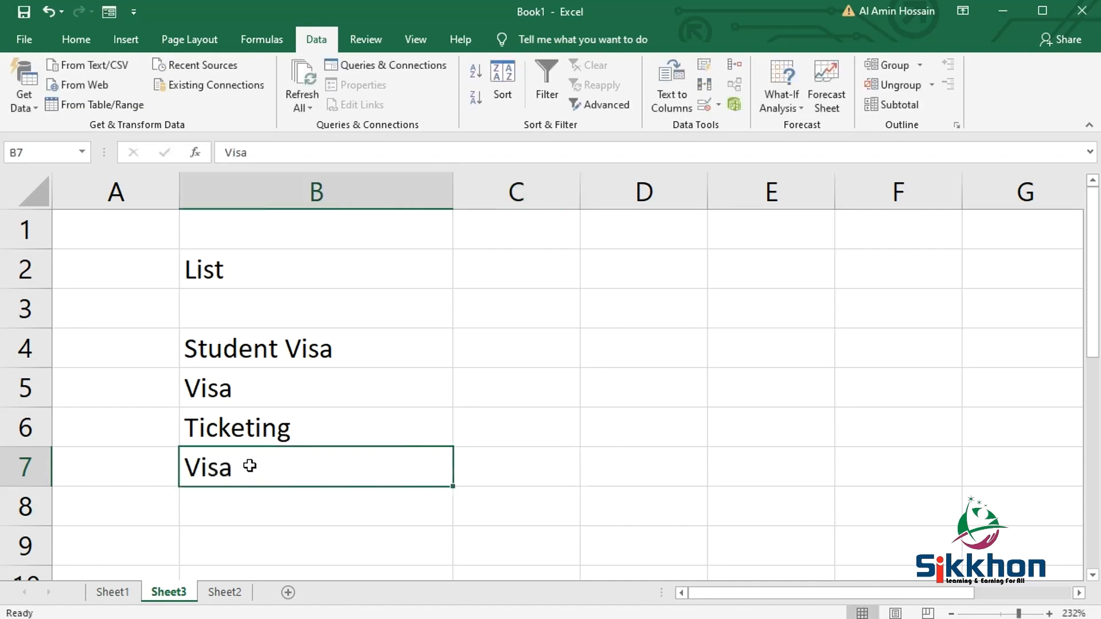
{"action": "type", "text": "2"}
{"action": "left_click", "coordinate": [354, 436]}
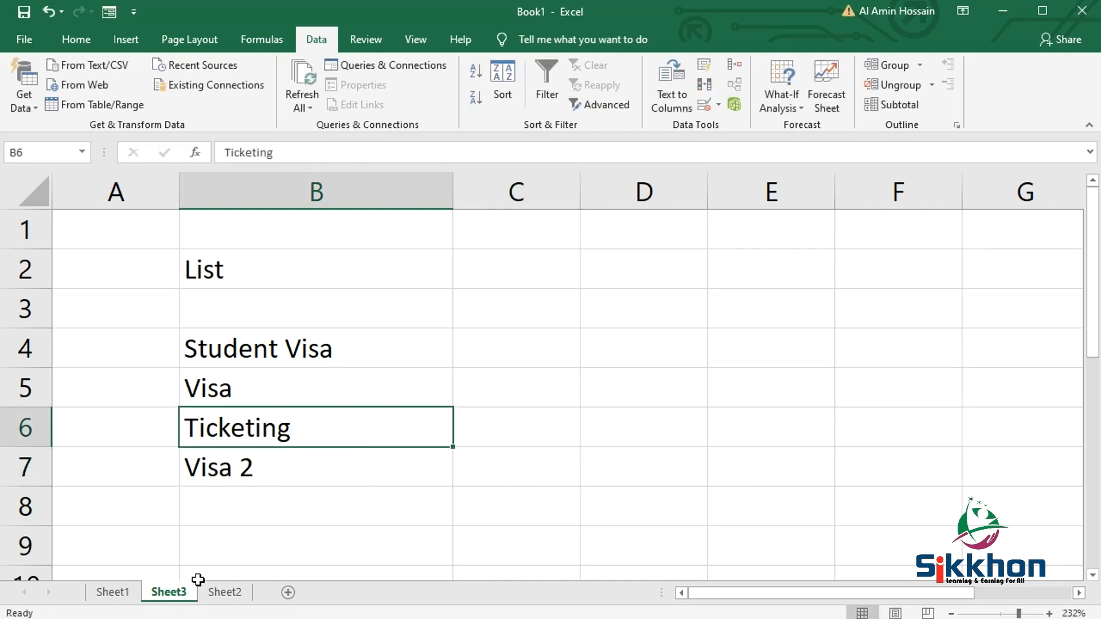
Step: Start a data validation rule for all of column B on Sheet1 and set it to allow a List
{"action": "left_click", "coordinate": [126, 596]}
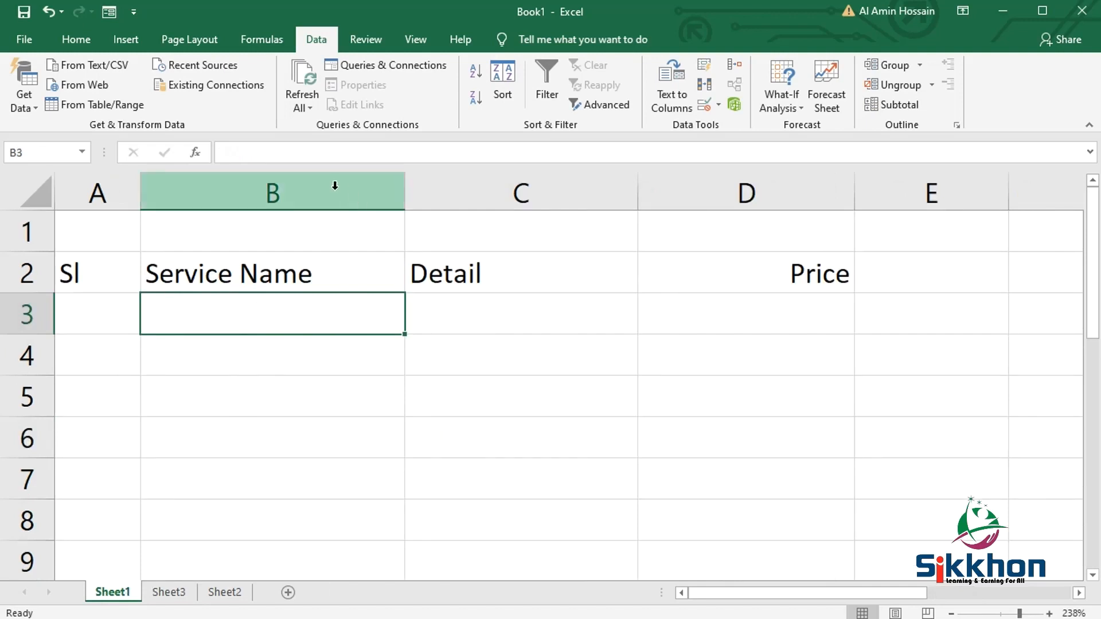
{"action": "left_click", "coordinate": [314, 186]}
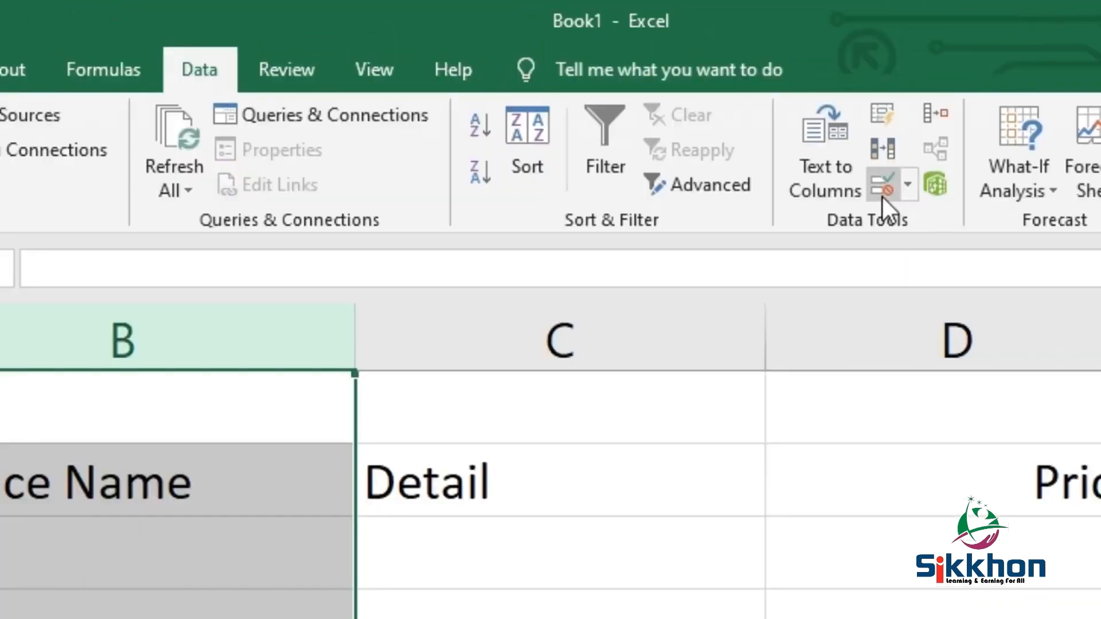
{"action": "left_click", "coordinate": [882, 197]}
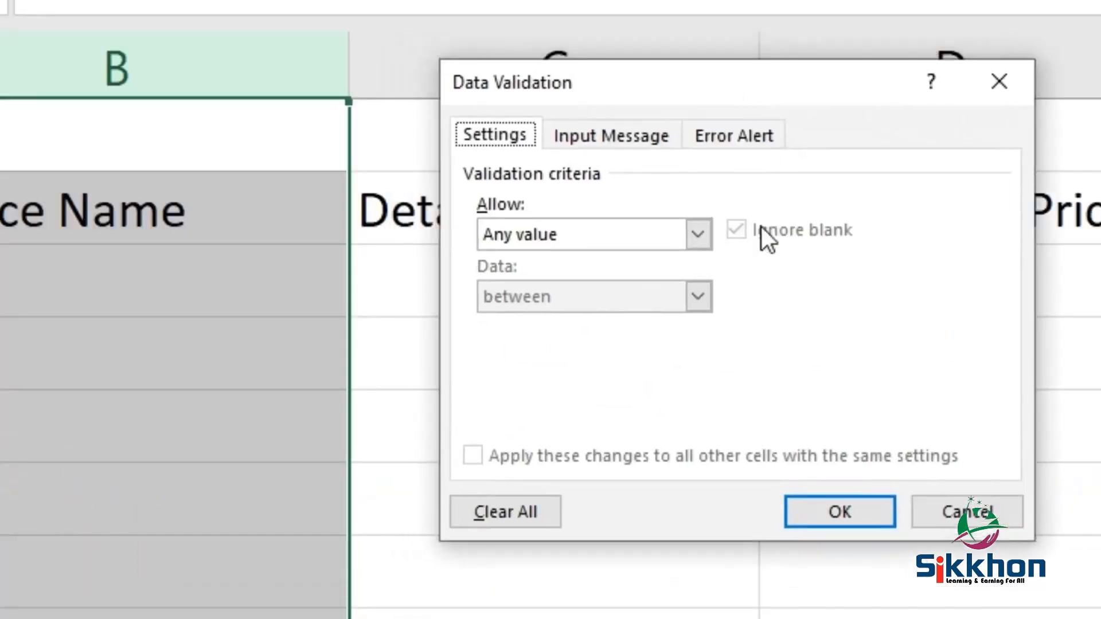
{"action": "left_click", "coordinate": [698, 235]}
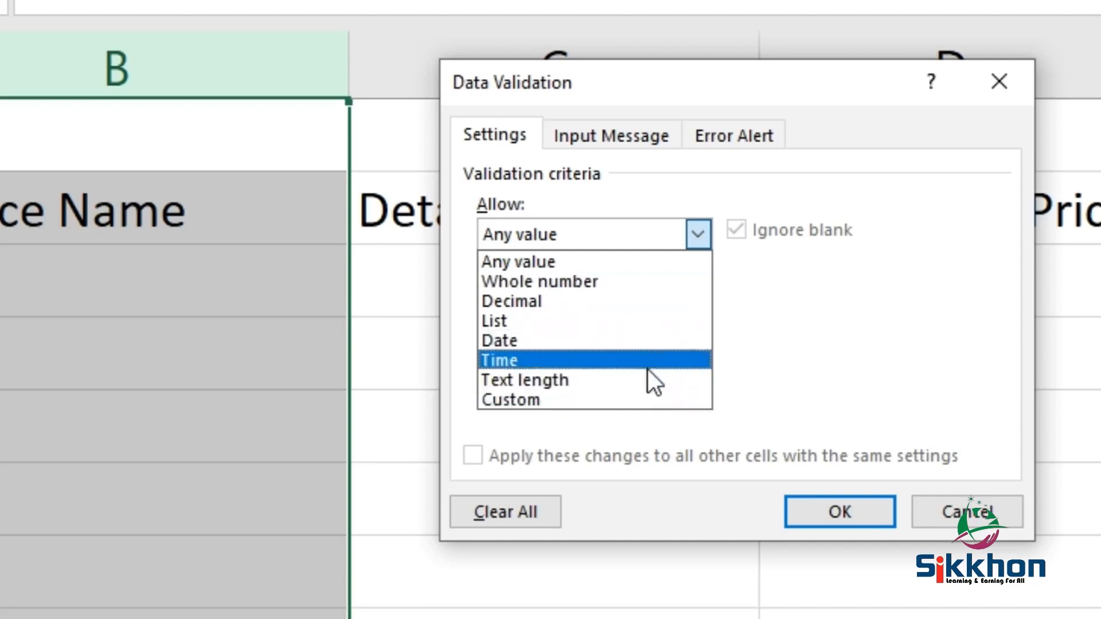
{"action": "left_click", "coordinate": [586, 321]}
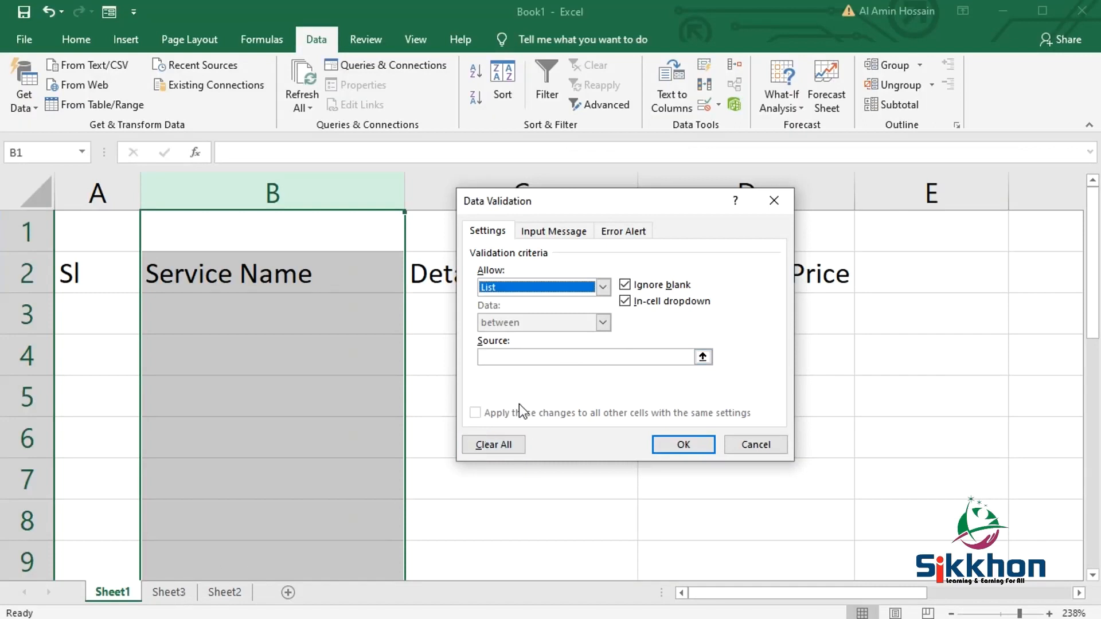
Step: Use Sheet3's range B4:B9 as the validation list's source and apply the rule
{"action": "left_click", "coordinate": [703, 357]}
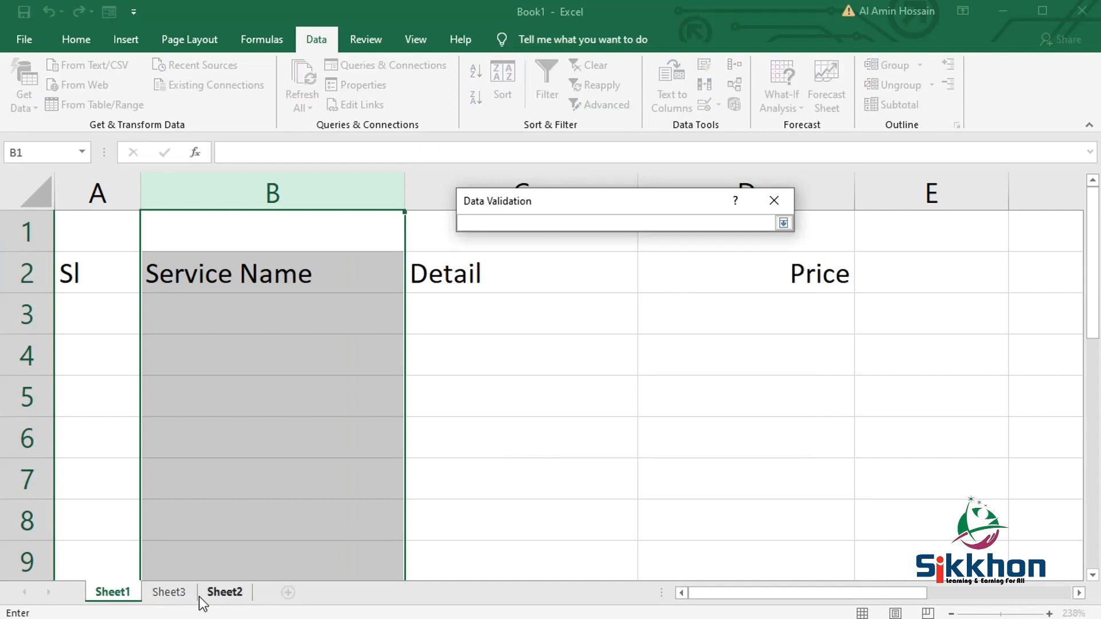
{"action": "left_click", "coordinate": [170, 595]}
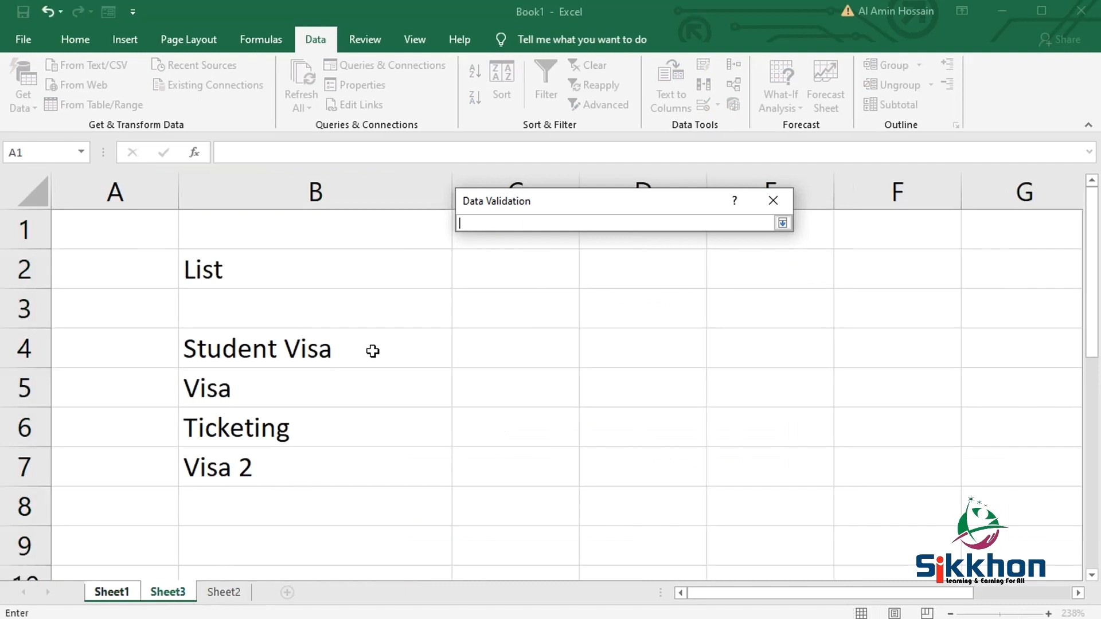
{"action": "left_click_drag", "start_coordinate": [372, 351], "coordinate": [376, 531]}
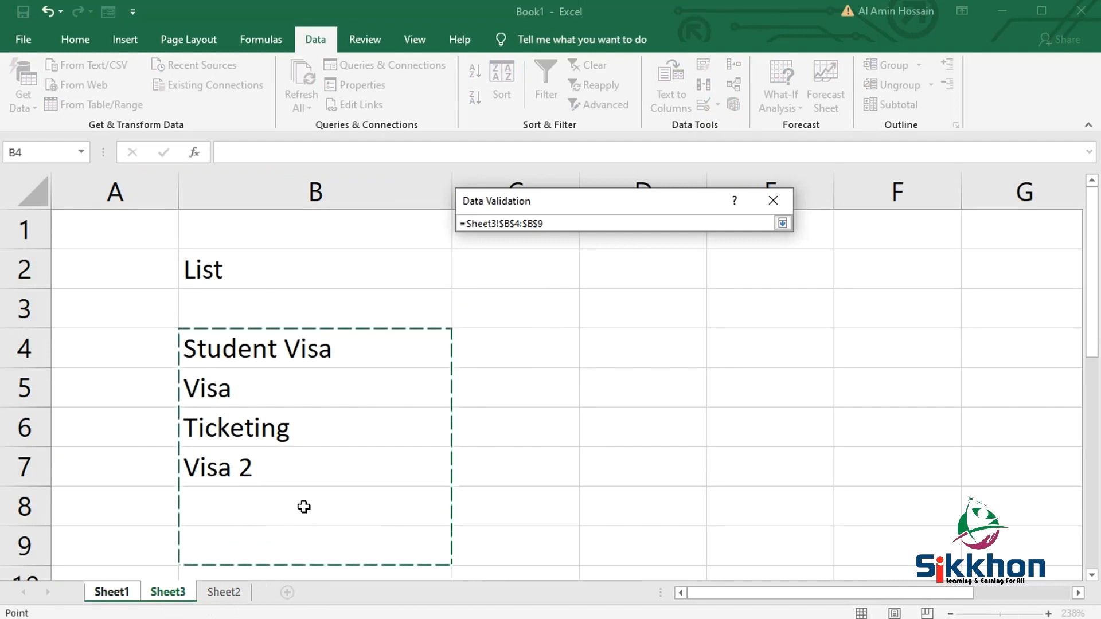
{"action": "left_click", "coordinate": [782, 223]}
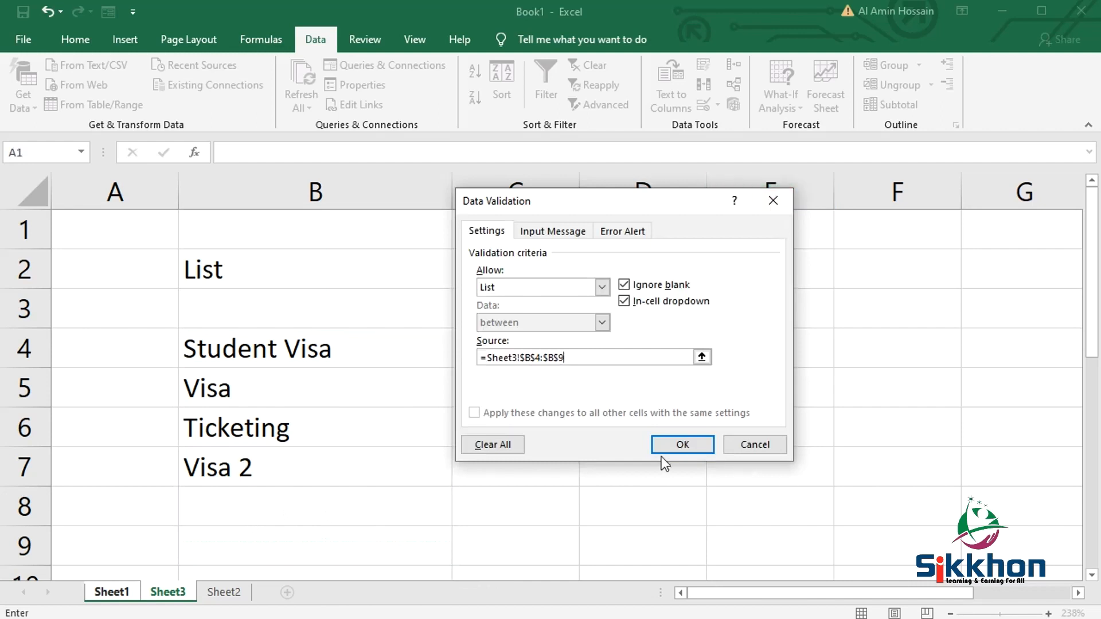
{"action": "left_click", "coordinate": [683, 445]}
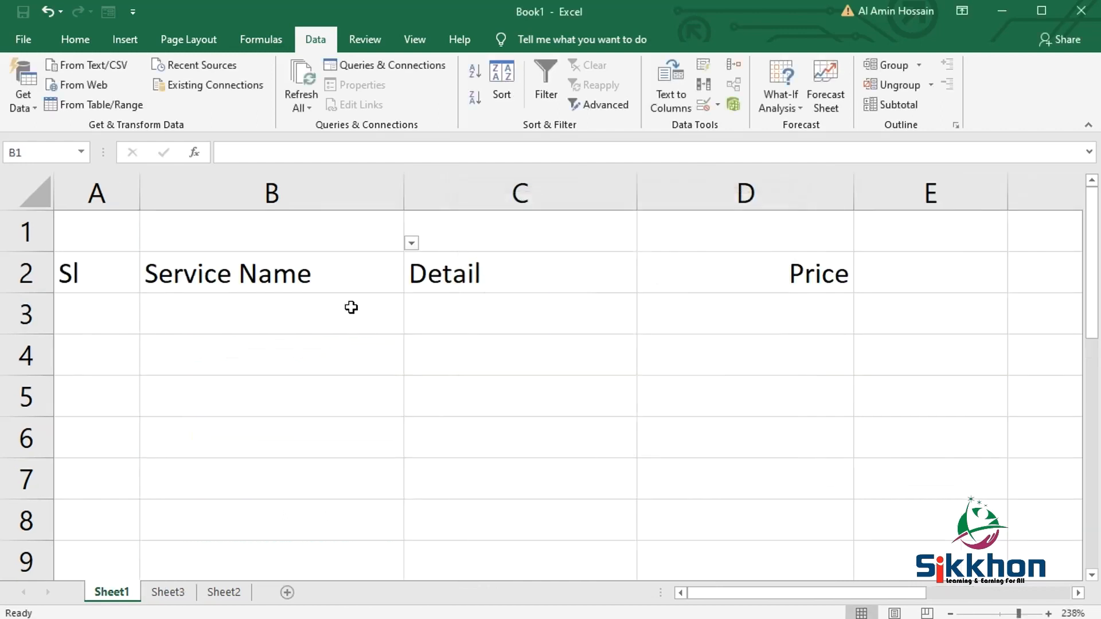
Step: Choose Visa in B3 and Ticketing in B4 from the Service Name drop-down lists
{"action": "left_click", "coordinate": [374, 319]}
{"action": "left_click", "coordinate": [412, 326]}
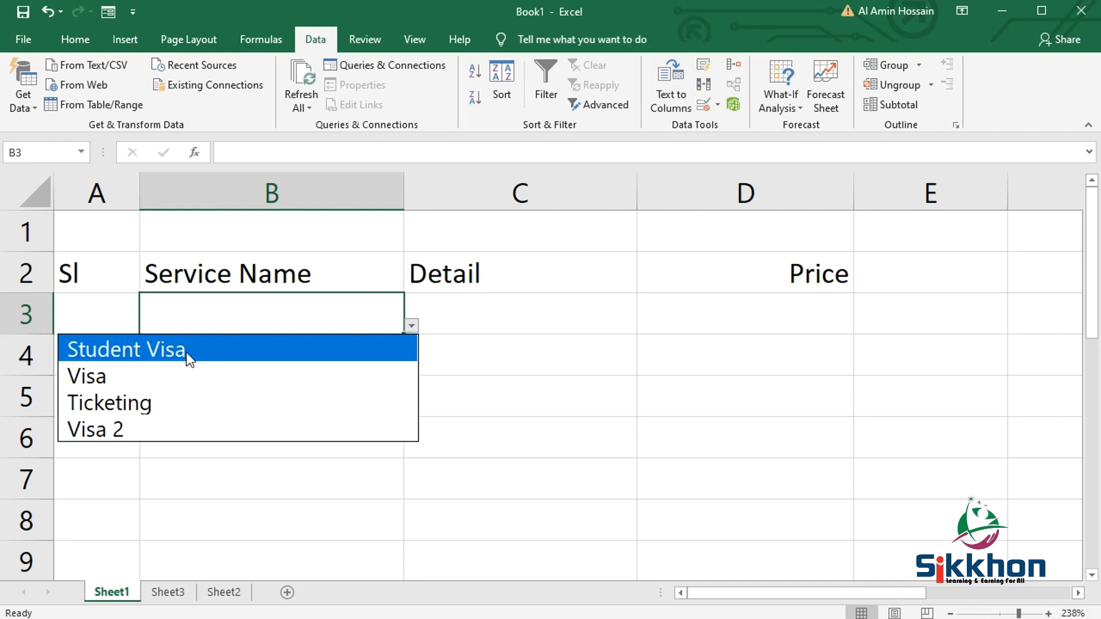
{"action": "left_click", "coordinate": [233, 372]}
{"action": "left_click", "coordinate": [300, 363]}
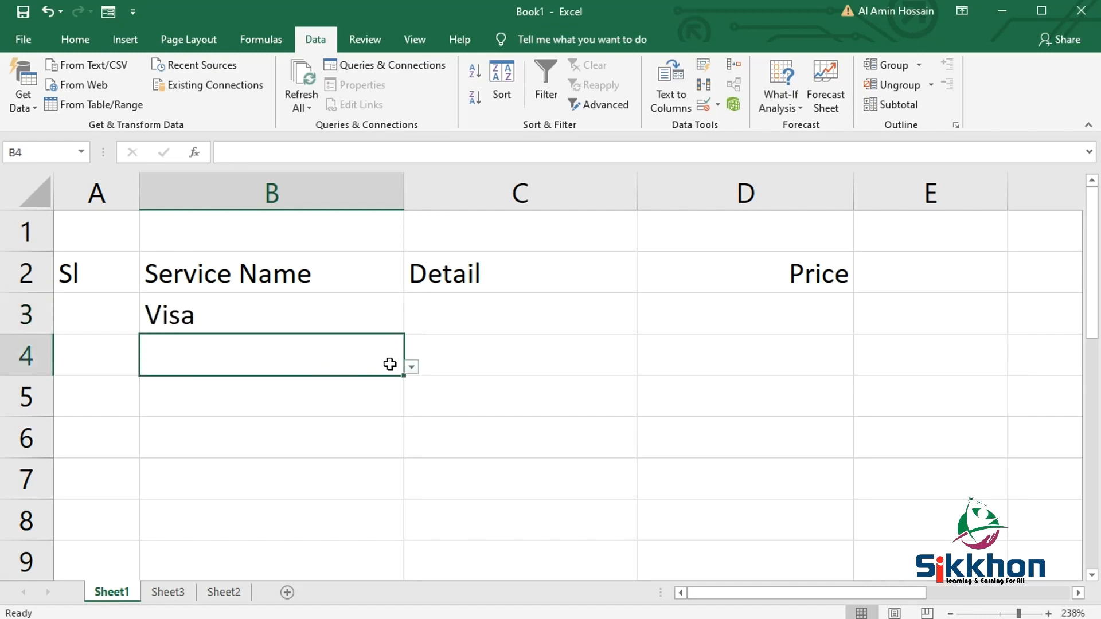
{"action": "left_click", "coordinate": [411, 367]}
{"action": "left_click", "coordinate": [324, 445]}
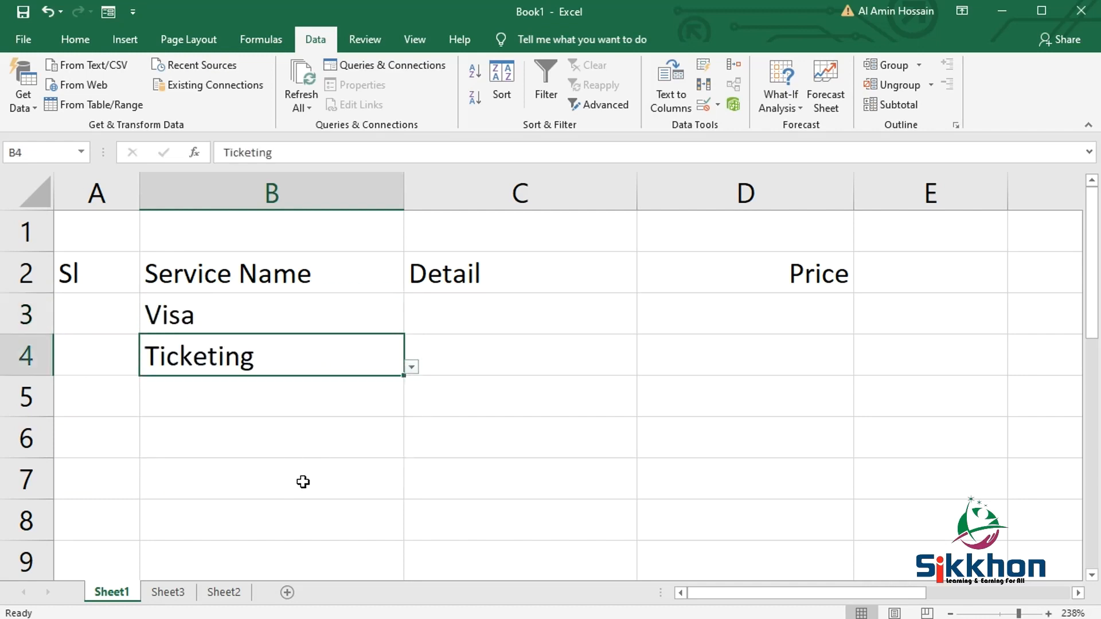
Step: Enter the price 15000 in D4 and choose Visa from the drop-down list in B5
{"action": "left_click", "coordinate": [495, 364]}
{"action": "left_click", "coordinate": [783, 352]}
{"action": "type", "text": "15000"}
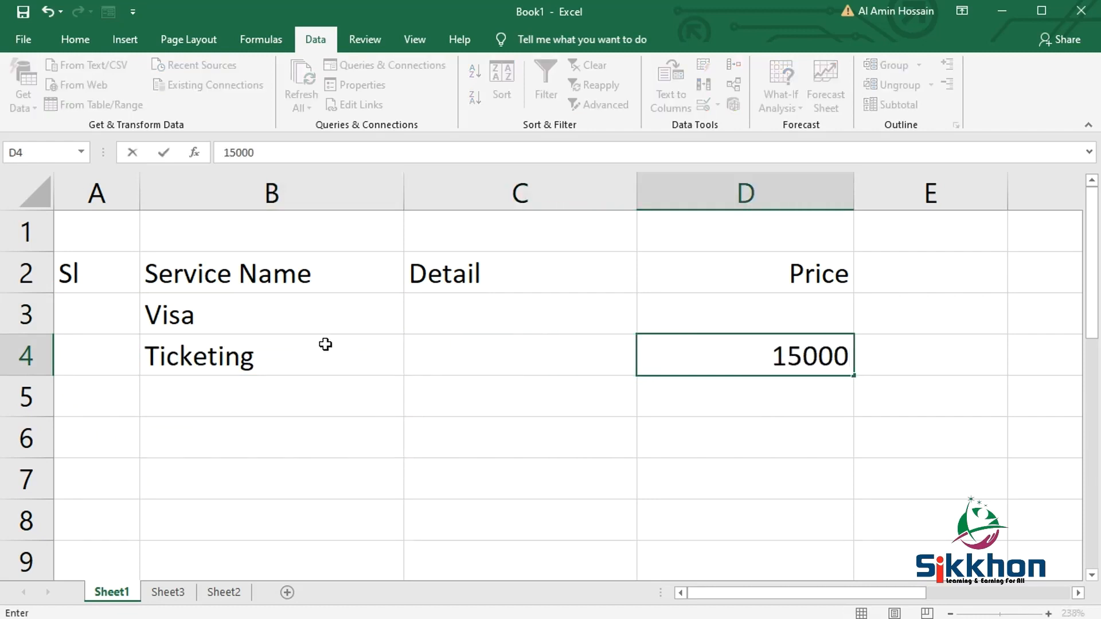
{"action": "left_click", "coordinate": [355, 389]}
{"action": "left_click", "coordinate": [411, 408]}
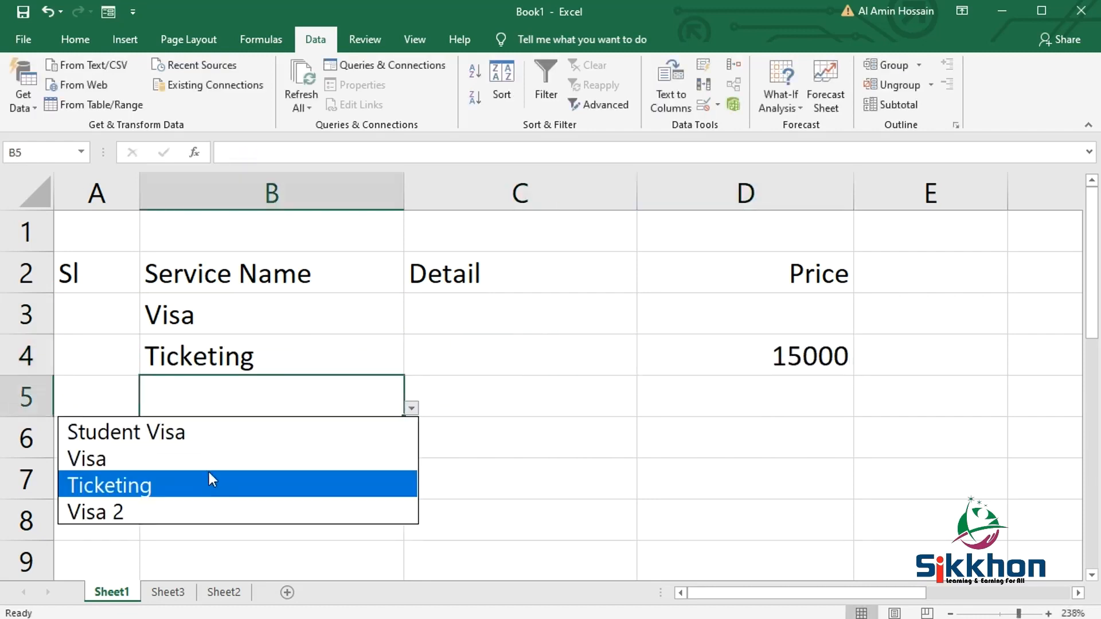
{"action": "left_click", "coordinate": [228, 458]}
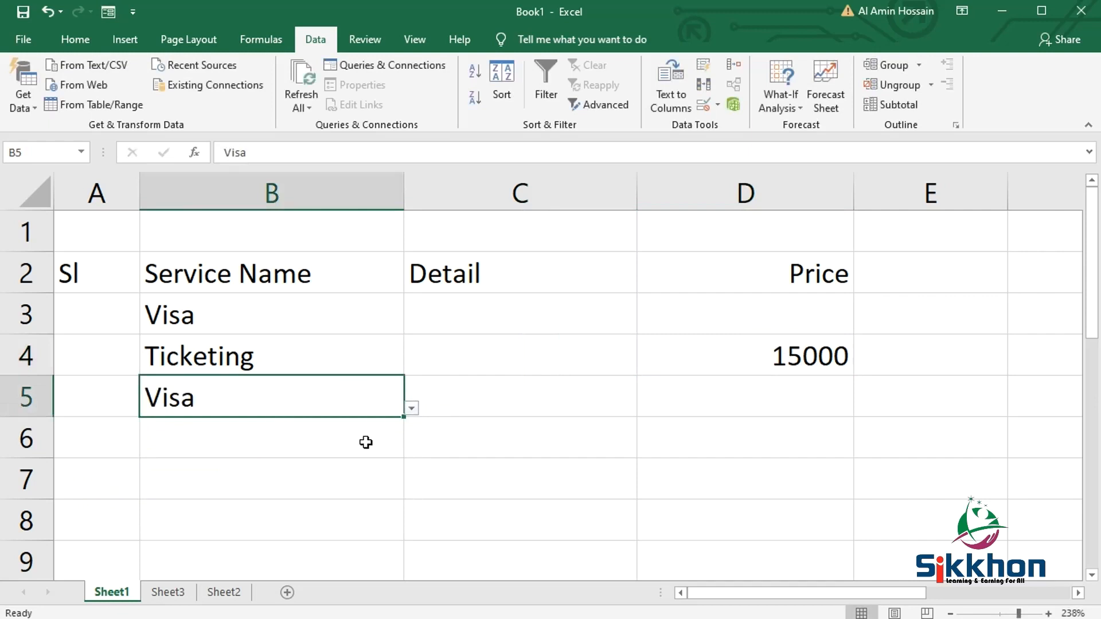
Step: Add the entry others service in B8 at the end of the source list on Sheet3
{"action": "left_click", "coordinate": [181, 598]}
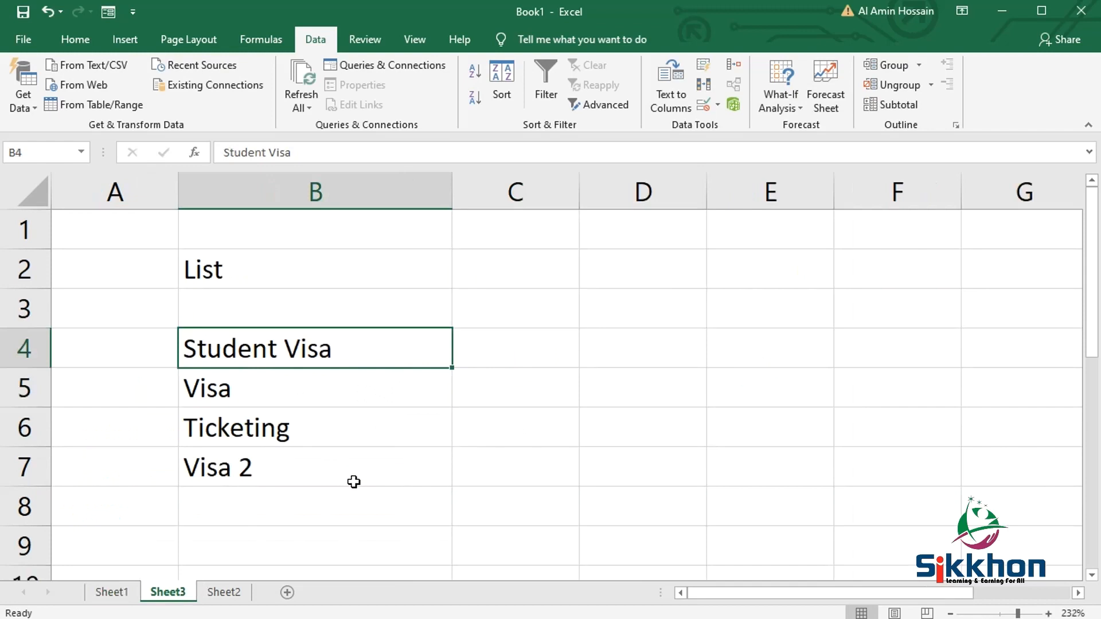
{"action": "left_click", "coordinate": [301, 505]}
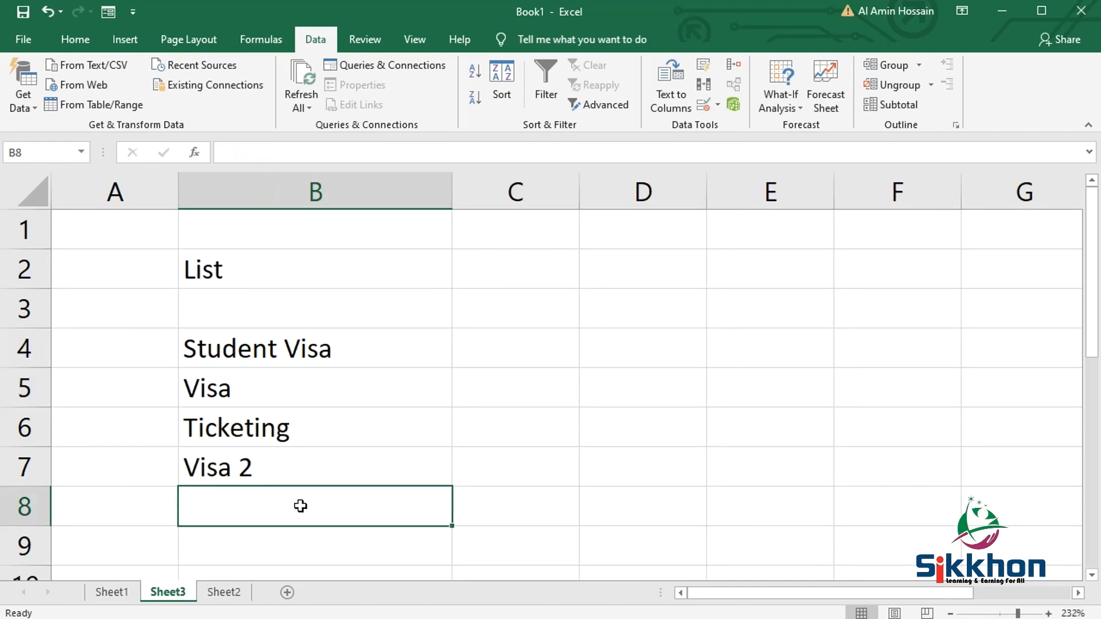
{"action": "type", "text": "o"}
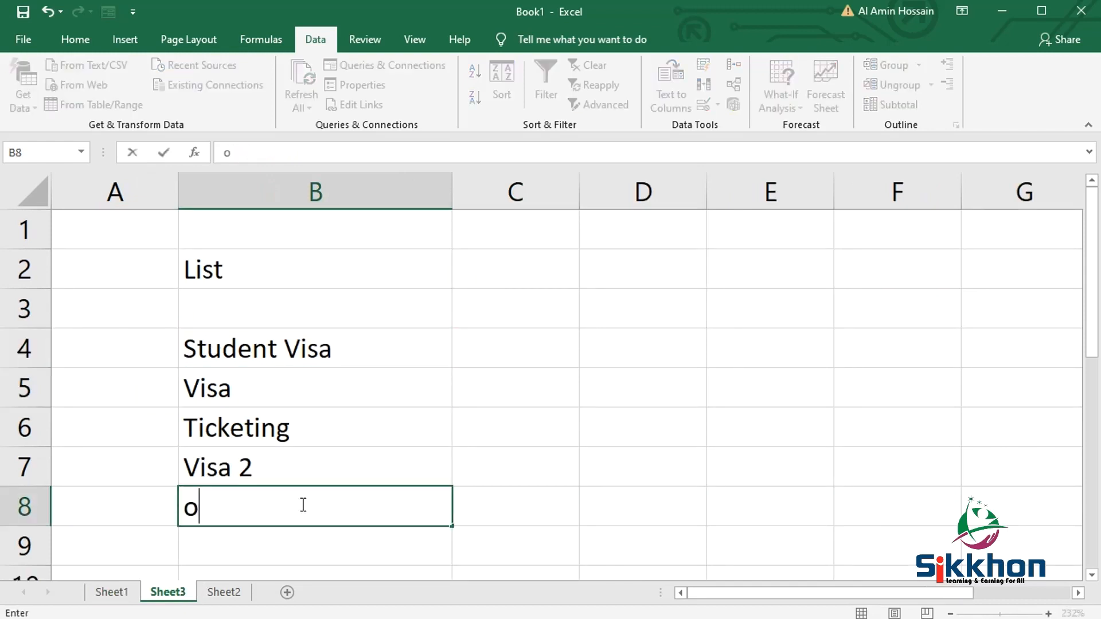
{"action": "type", "text": "thers"}
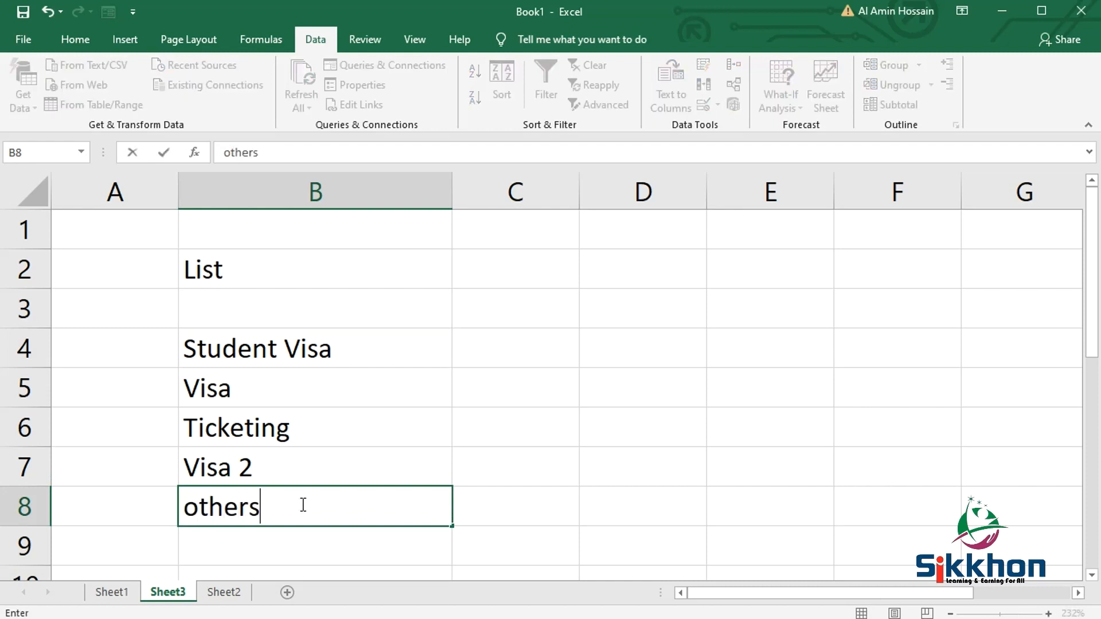
{"action": "type", "text": " service"}
{"action": "left_click", "coordinate": [482, 472]}
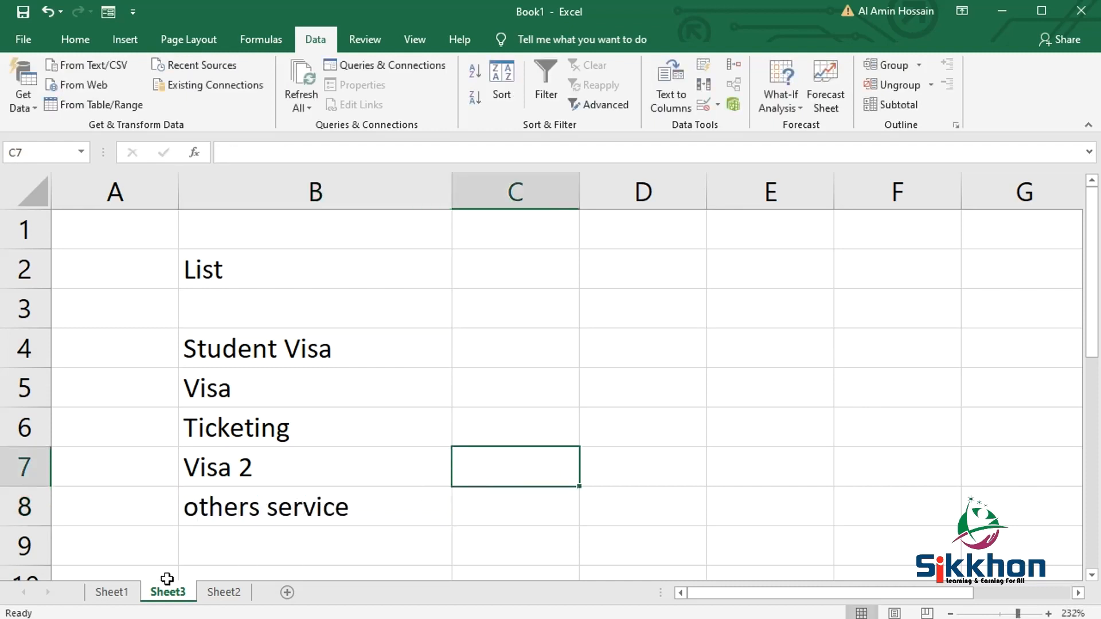
Step: Check the options offered by the drop-down list in cell B5 on Sheet1
{"action": "left_click", "coordinate": [100, 592]}
{"action": "left_click", "coordinate": [328, 441]}
{"action": "left_click", "coordinate": [387, 400]}
{"action": "left_click", "coordinate": [412, 408]}
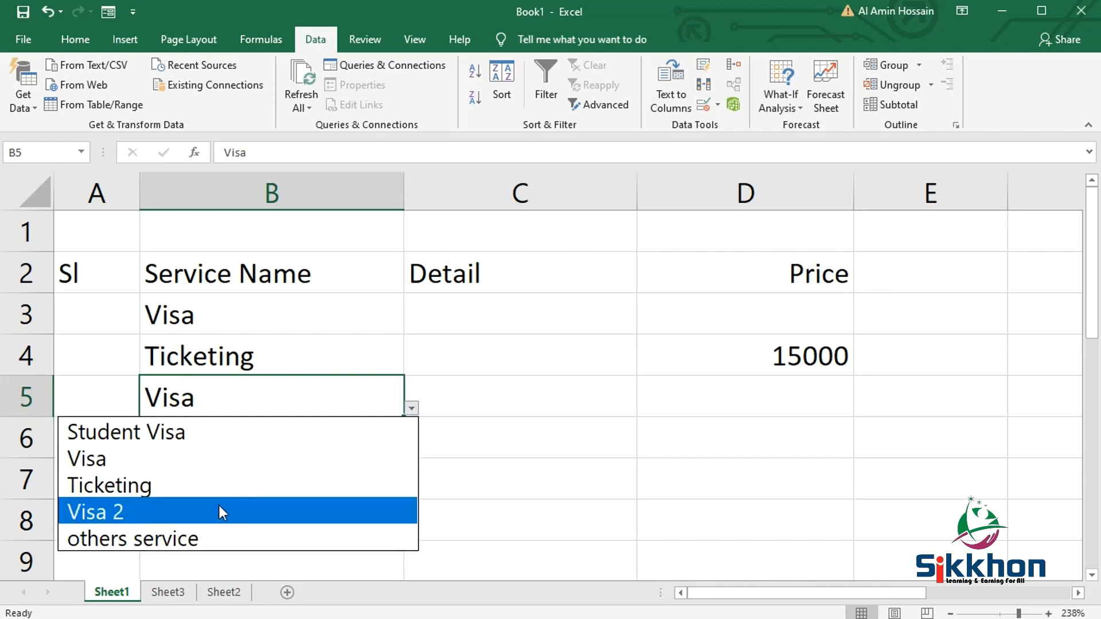
Step: Turn off the in-cell dropdown option in the data validation rule of Sheet1's column B
{"action": "left_click", "coordinate": [308, 200]}
{"action": "left_click", "coordinate": [308, 199]}
{"action": "left_click", "coordinate": [706, 103]}
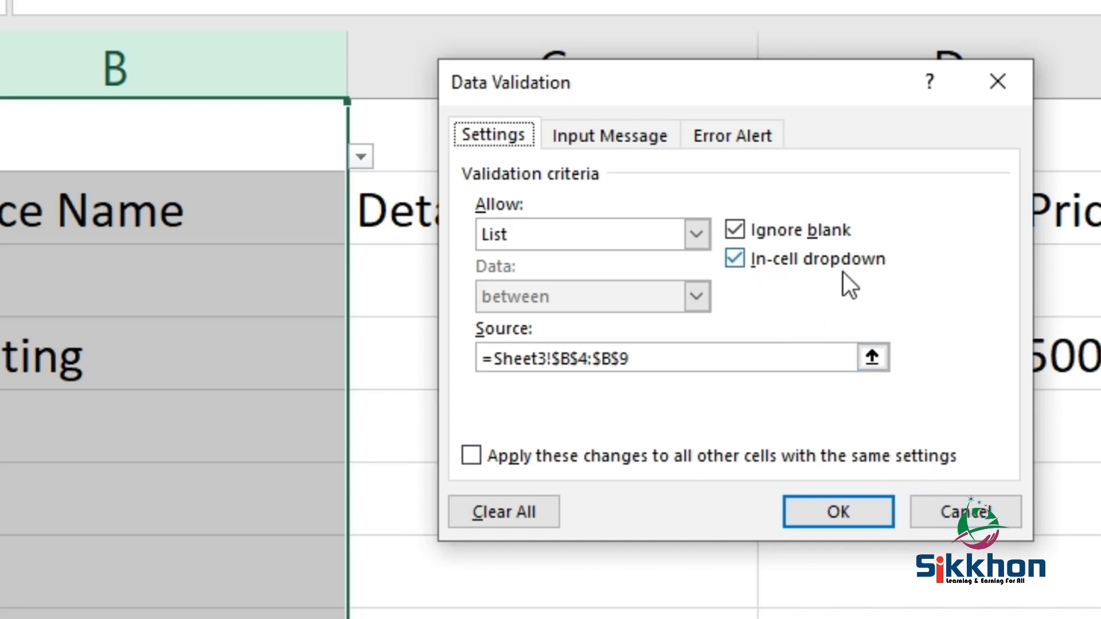
{"action": "left_click", "coordinate": [735, 259]}
{"action": "left_click", "coordinate": [841, 508]}
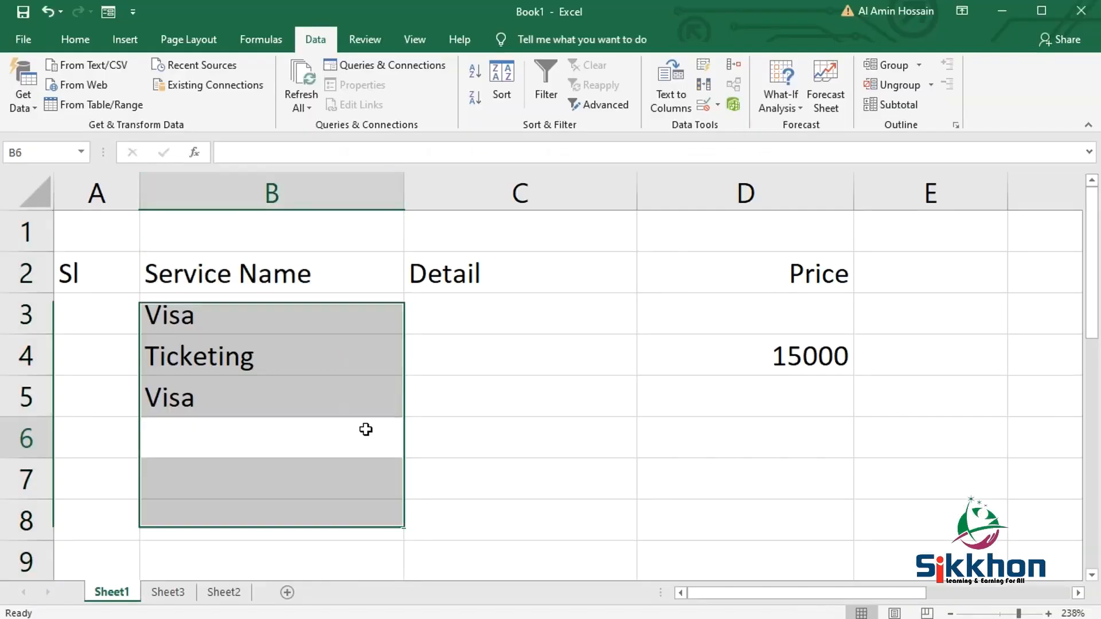
Step: Try to enter App, a value outside the source list, in cell B5 under Service Name
{"action": "left_click", "coordinate": [276, 485]}
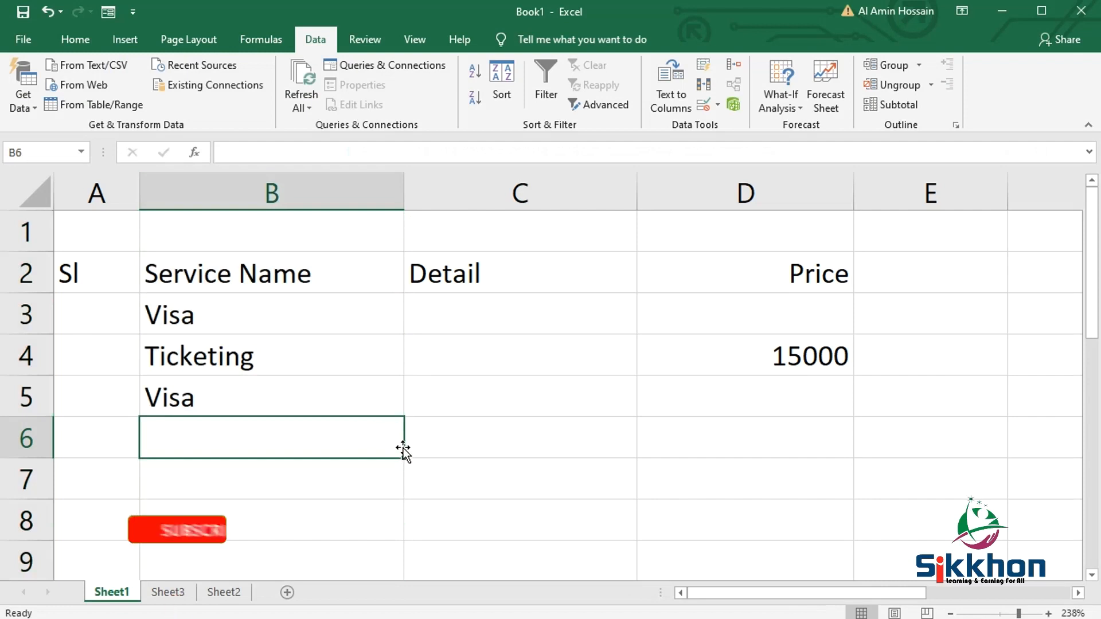
{"action": "left_click", "coordinate": [359, 409]}
{"action": "key", "text": "BackSpace"}
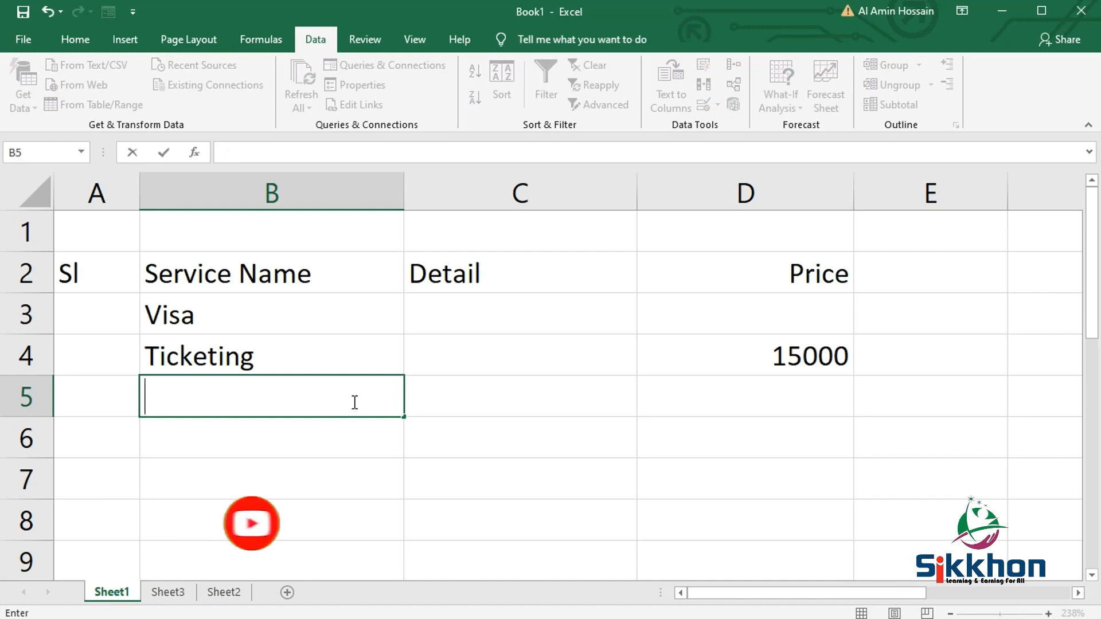
{"action": "type", "text": "App"}
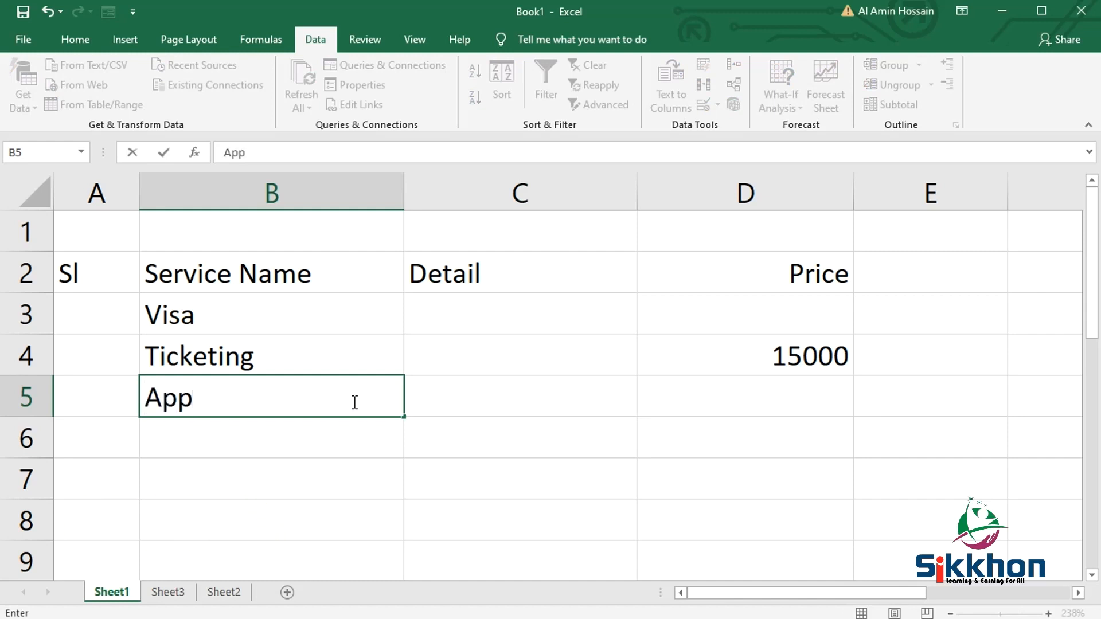
{"action": "key", "text": "Return"}
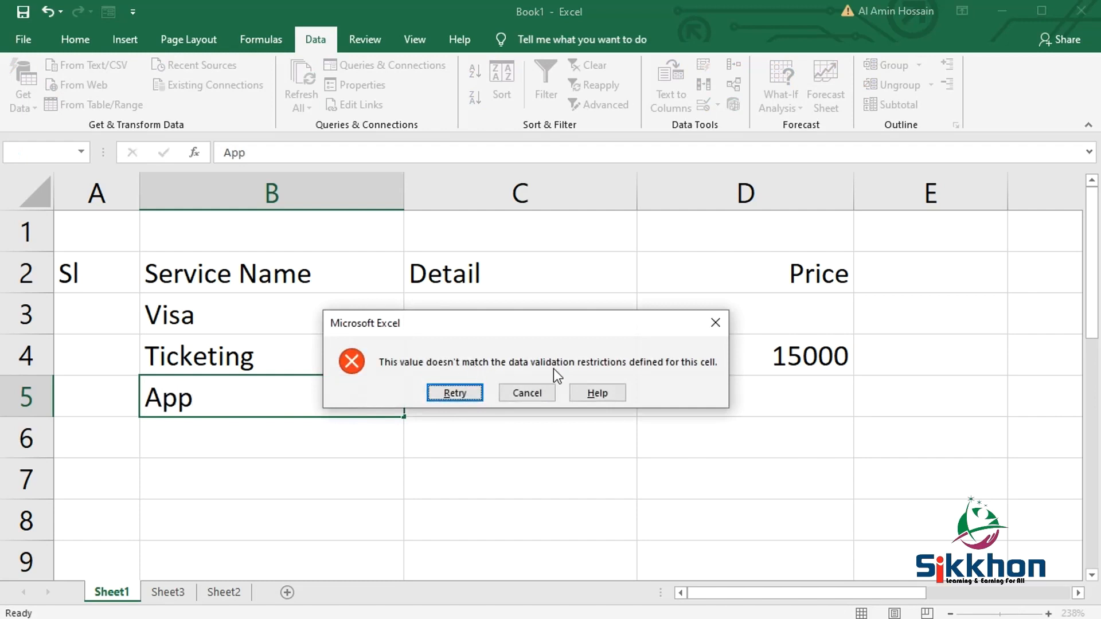
{"action": "left_click", "coordinate": [527, 393]}
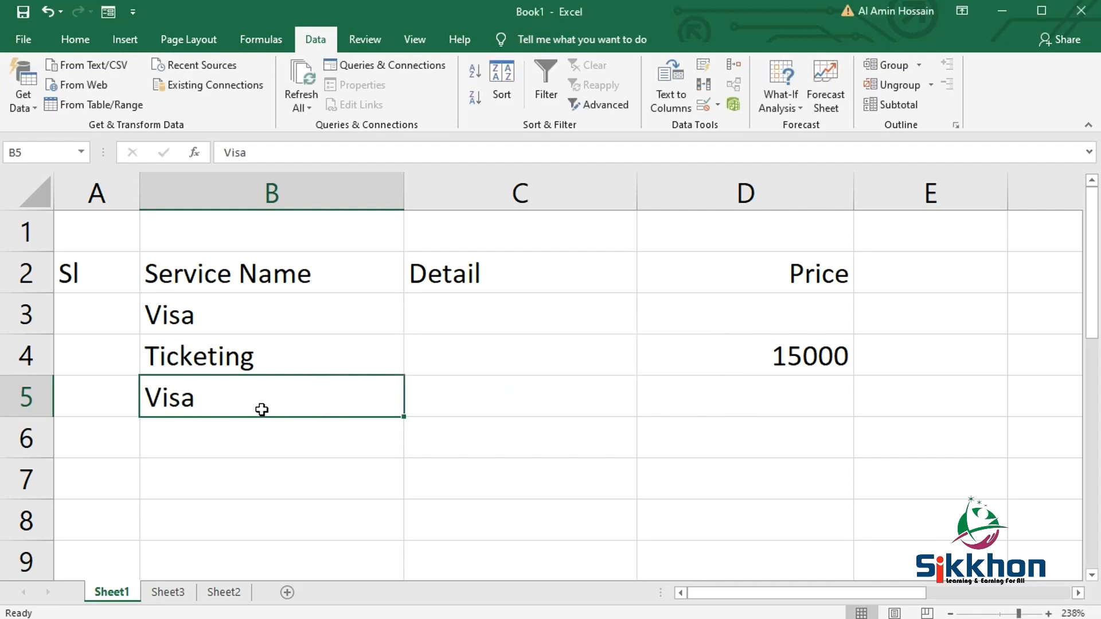
Step: Compare with the source list on Sheet3 and enter visa in cell B5 of Sheet1
{"action": "key", "text": "BackSpace"}
{"action": "left_click", "coordinate": [168, 593]}
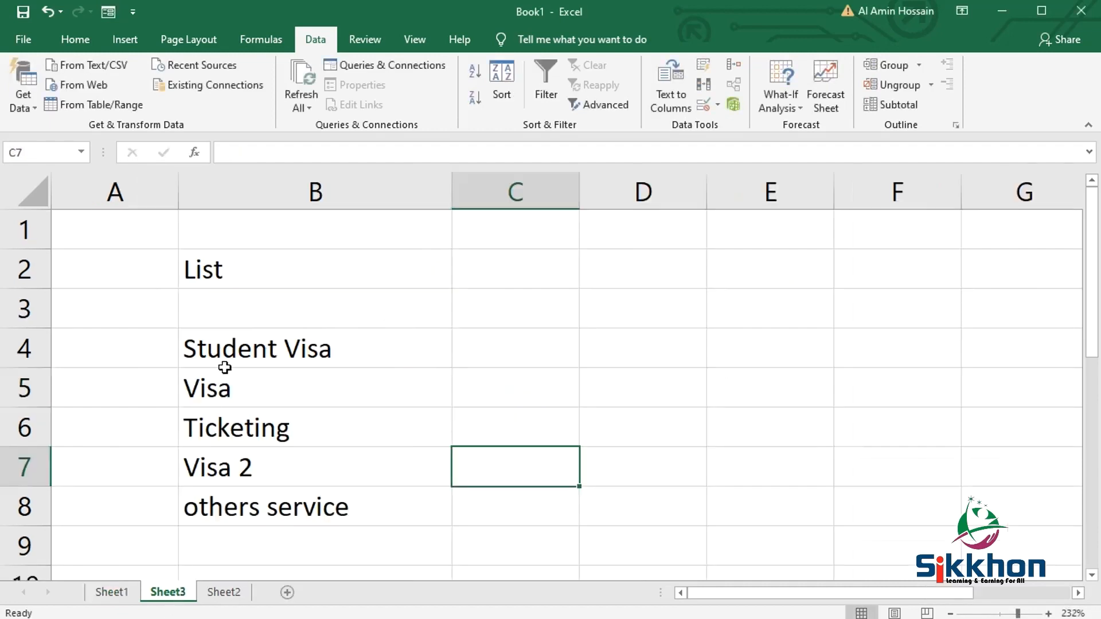
{"action": "left_click", "coordinate": [112, 593]}
{"action": "type", "text": "visa"}
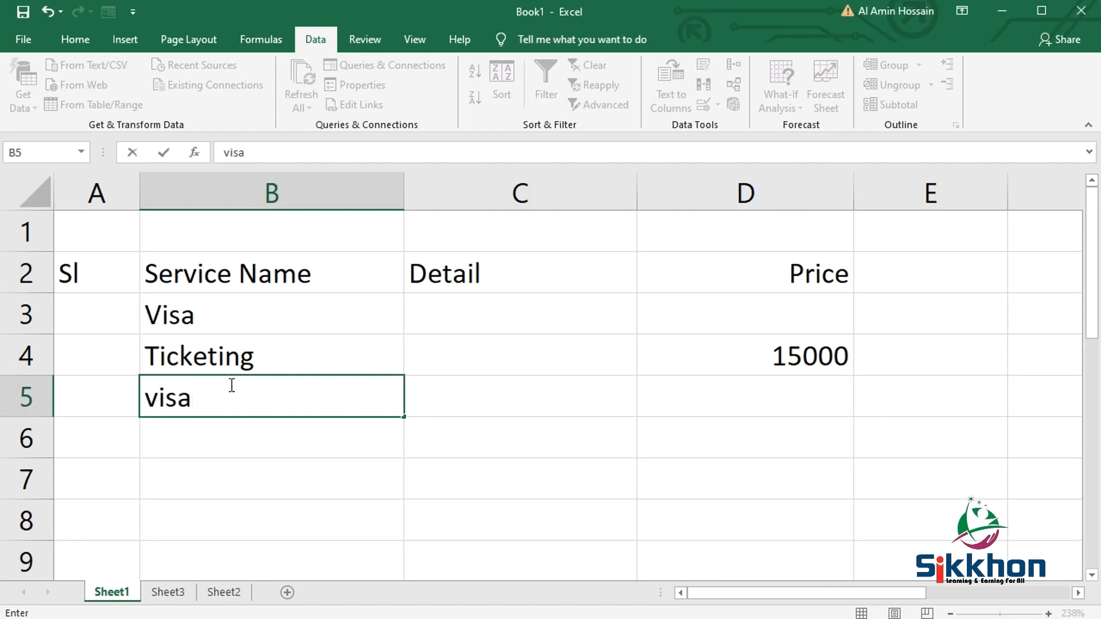
{"action": "left_click", "coordinate": [353, 442]}
Step: Clear the Service Name entries in cells B5 and B3 on Sheet1
{"action": "left_click", "coordinate": [295, 390]}
{"action": "key", "text": "Delete"}
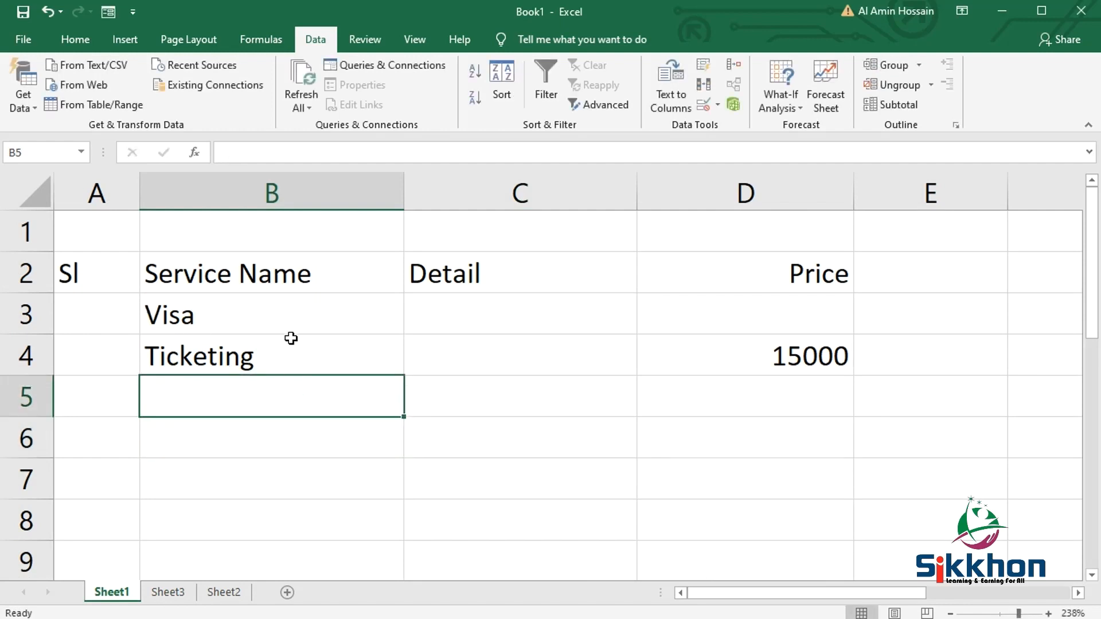
{"action": "left_click", "coordinate": [291, 340]}
{"action": "left_click", "coordinate": [290, 322]}
{"action": "key", "text": "Delete"}
Step: Enter Visa in cell B5 and lowercase visa in cell B6 under Service Name
{"action": "left_click", "coordinate": [287, 392]}
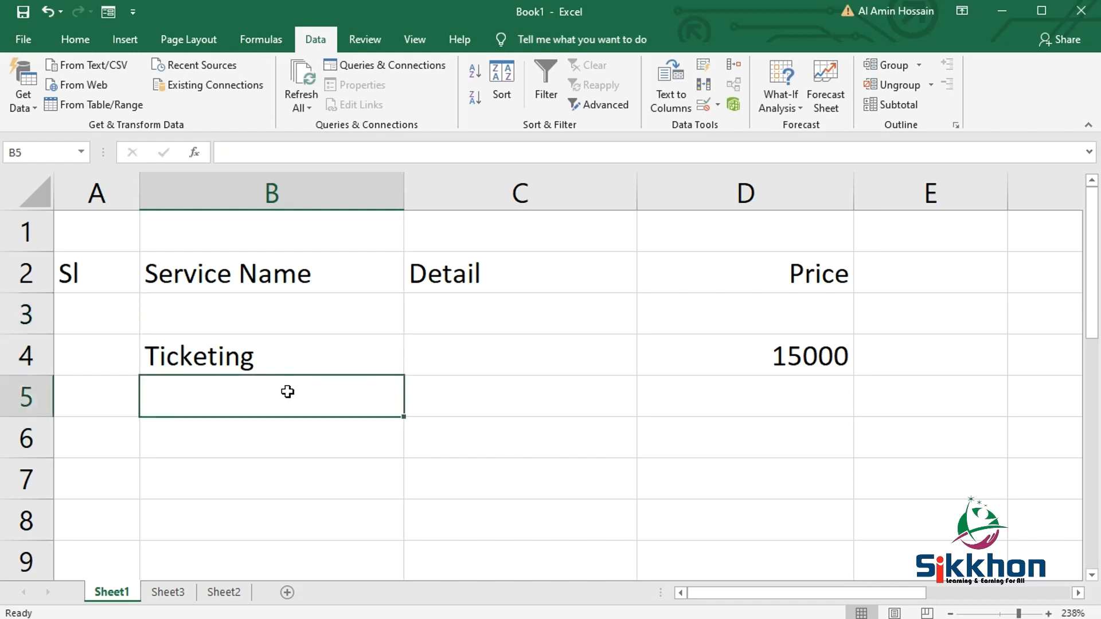
{"action": "type", "text": "Visa"}
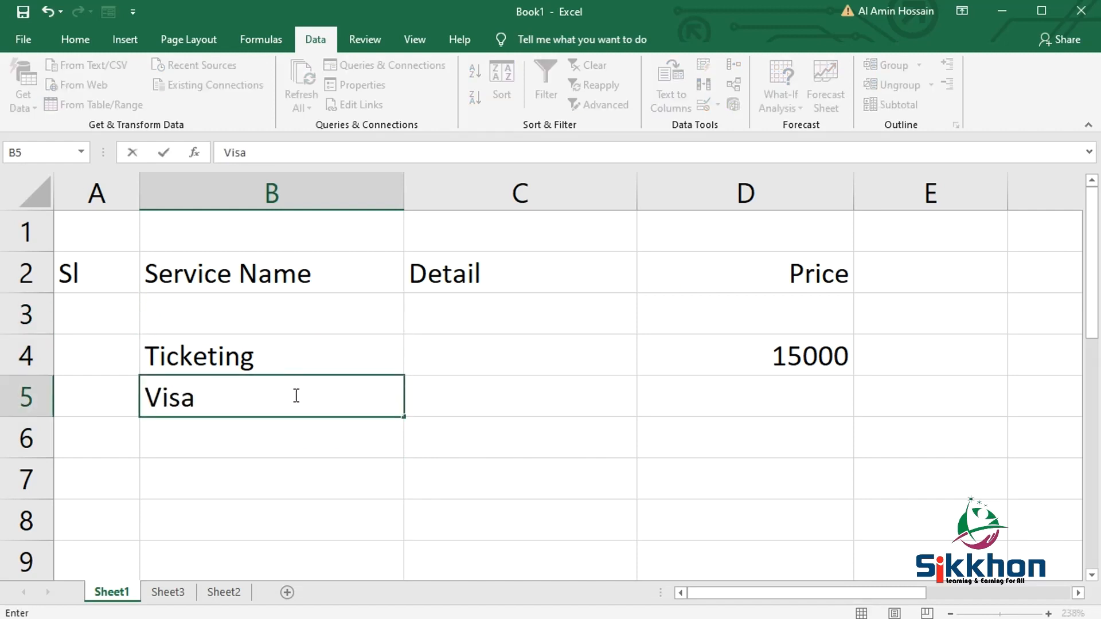
{"action": "key", "text": "Return"}
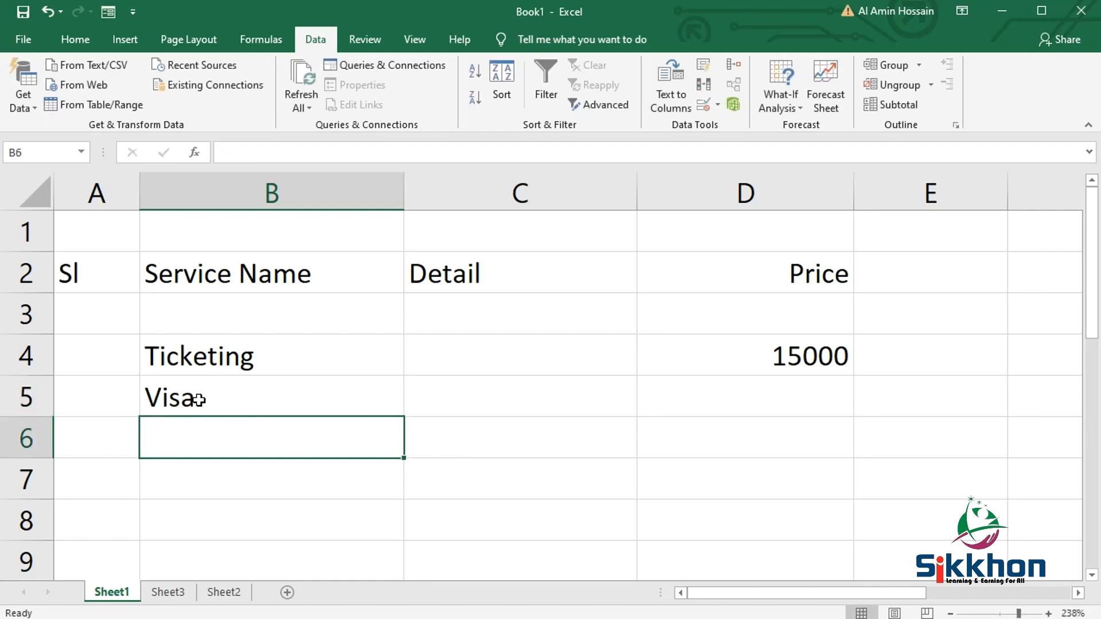
{"action": "type", "text": "visa"}
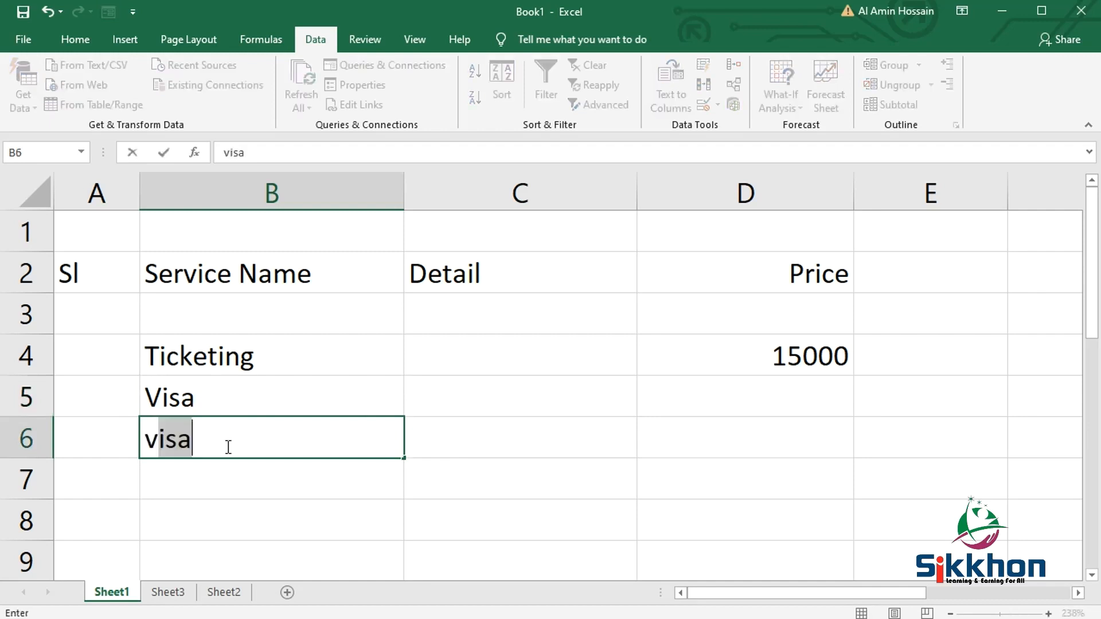
{"action": "key", "text": "Return"}
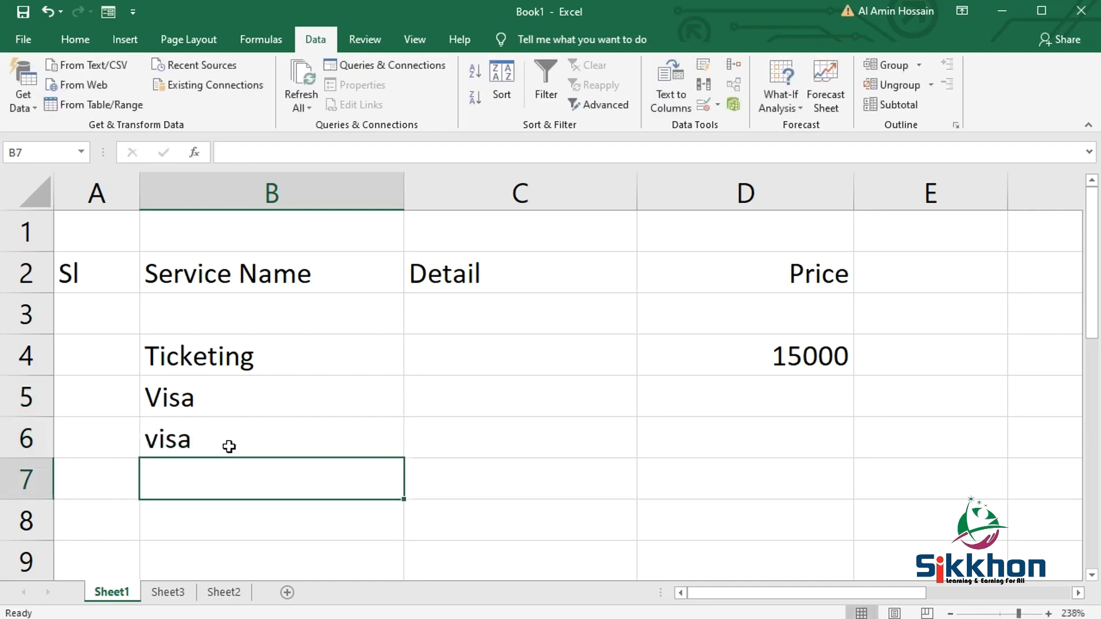
Step: Try to enter visa a, a value outside the source list, in cell B7 and compare it with the list on Sheet3
{"action": "type", "text": "visa a"}
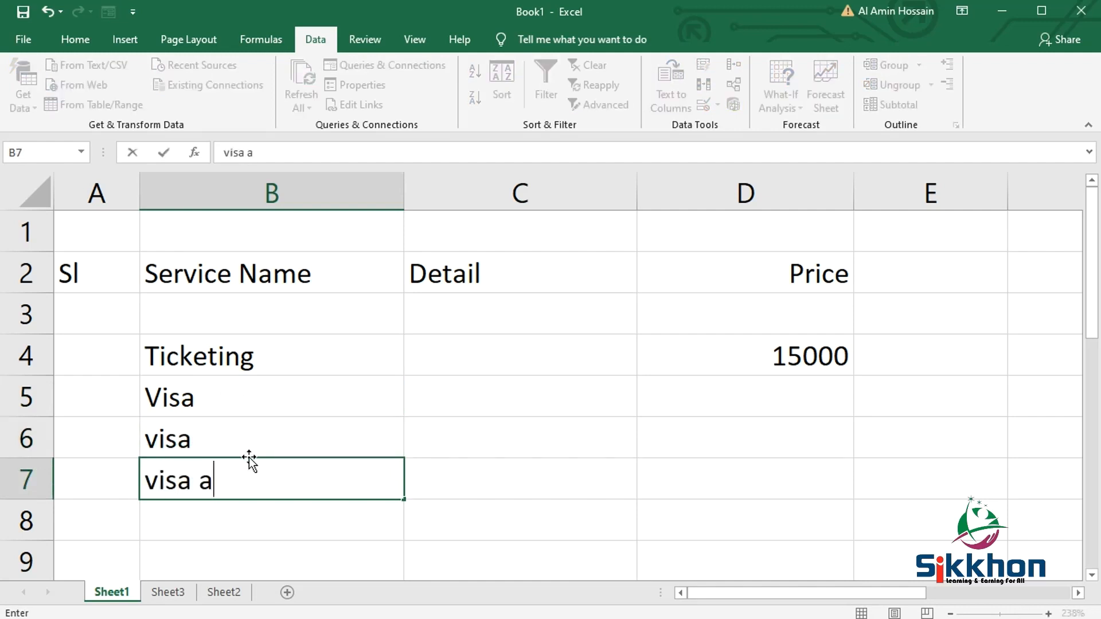
{"action": "key", "text": "Return"}
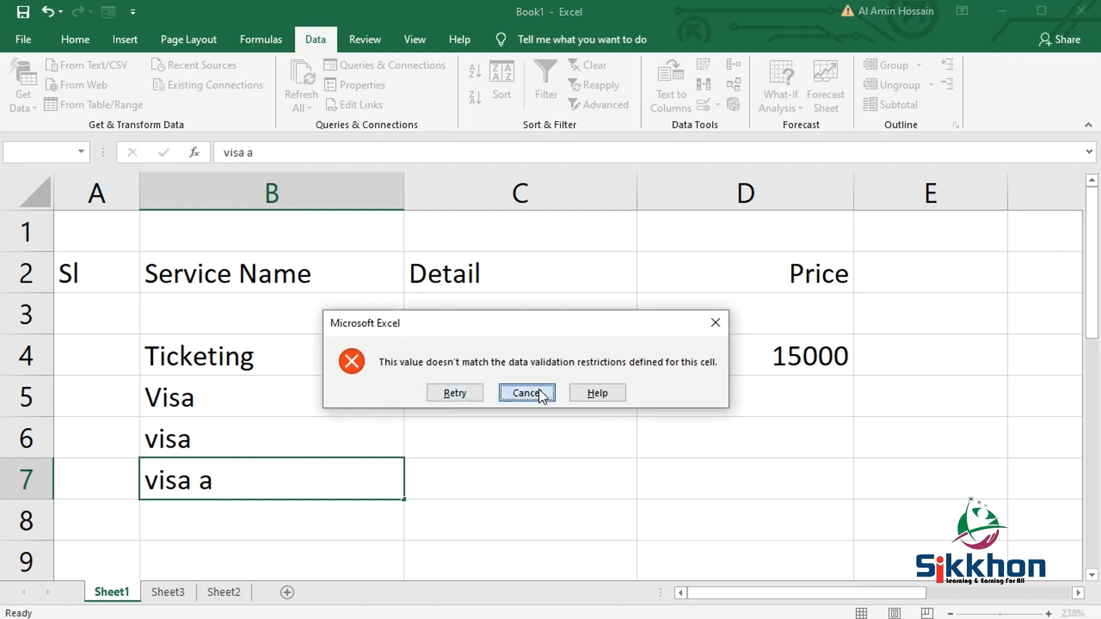
{"action": "left_click", "coordinate": [519, 394]}
{"action": "left_click", "coordinate": [169, 593]}
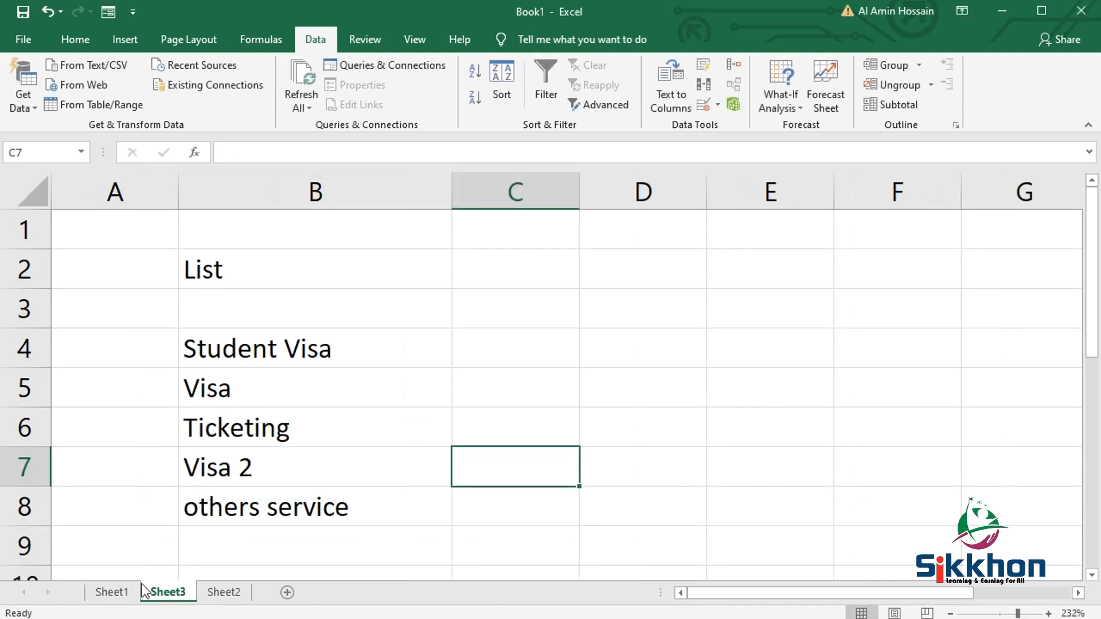
{"action": "left_click", "coordinate": [112, 592]}
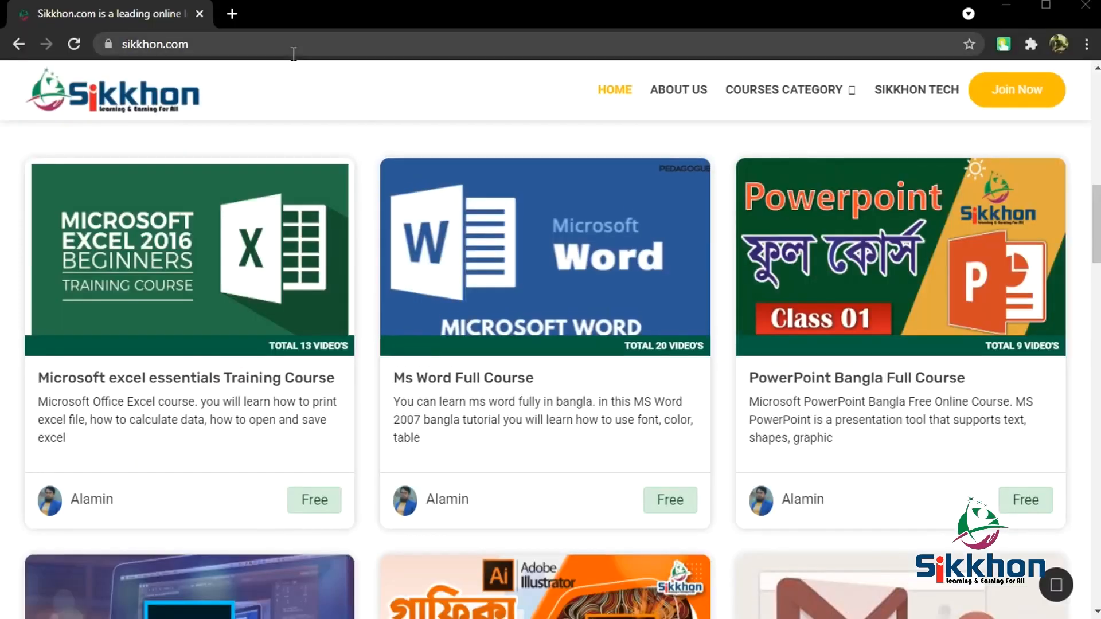
Step: Switch to sikkhon.com in Chrome, open its forum, and view the question on grouping and ungrouping Photoshop layers
{"action": "left_click", "coordinate": [364, 44]}
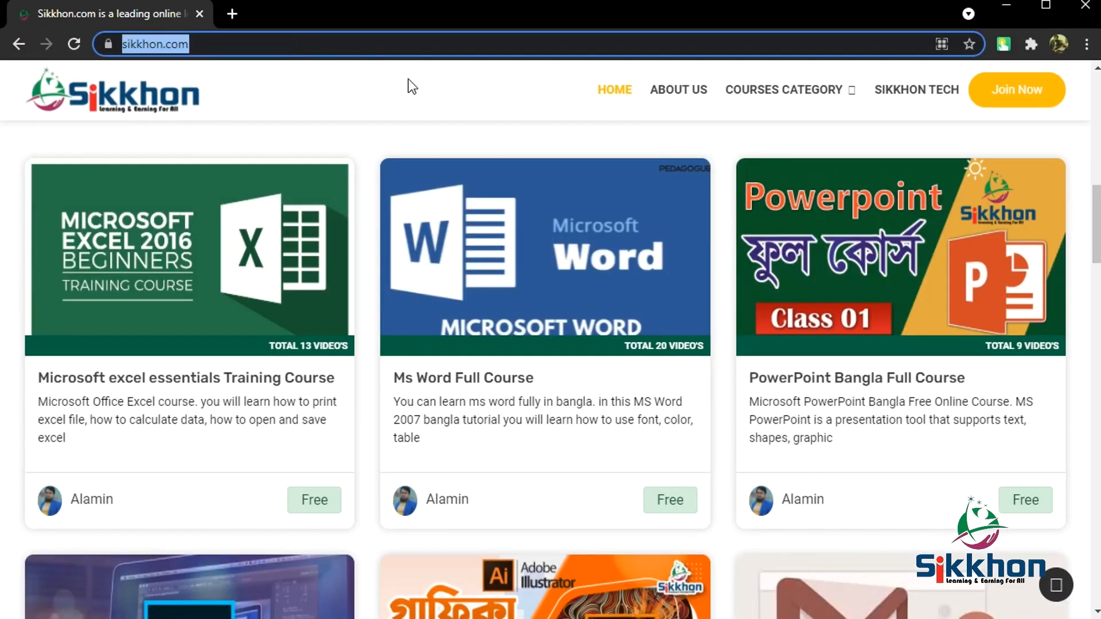
{"action": "scroll", "coordinate": [363, 91], "scroll_direction": "down", "scroll_amount": 2}
{"action": "scroll", "coordinate": [983, 98], "scroll_direction": "up", "scroll_amount": 8}
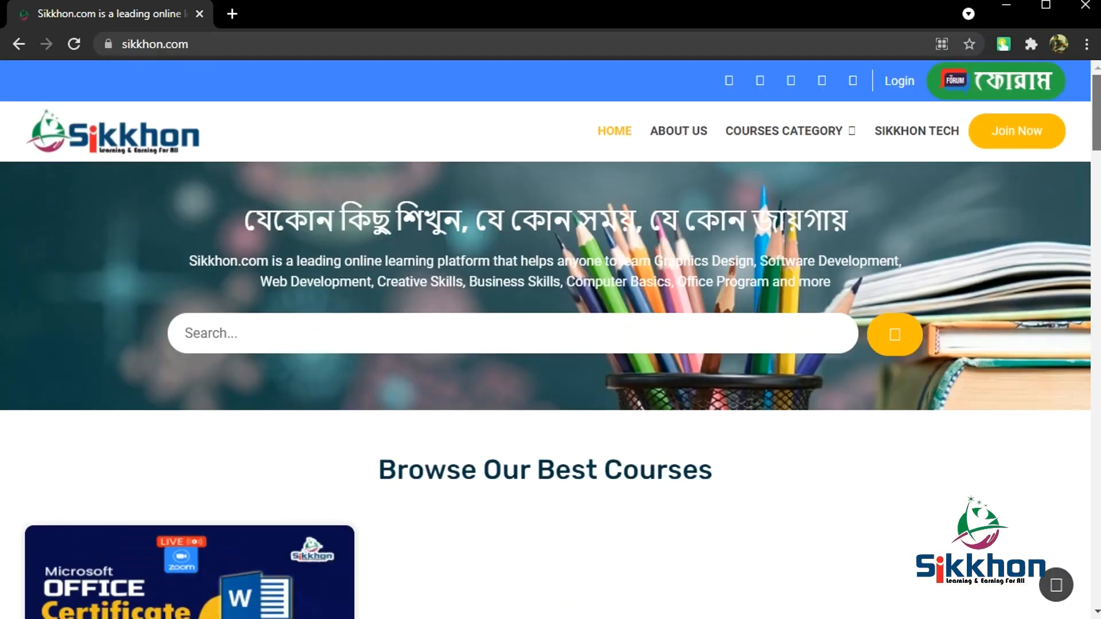
{"action": "left_click", "coordinate": [982, 98]}
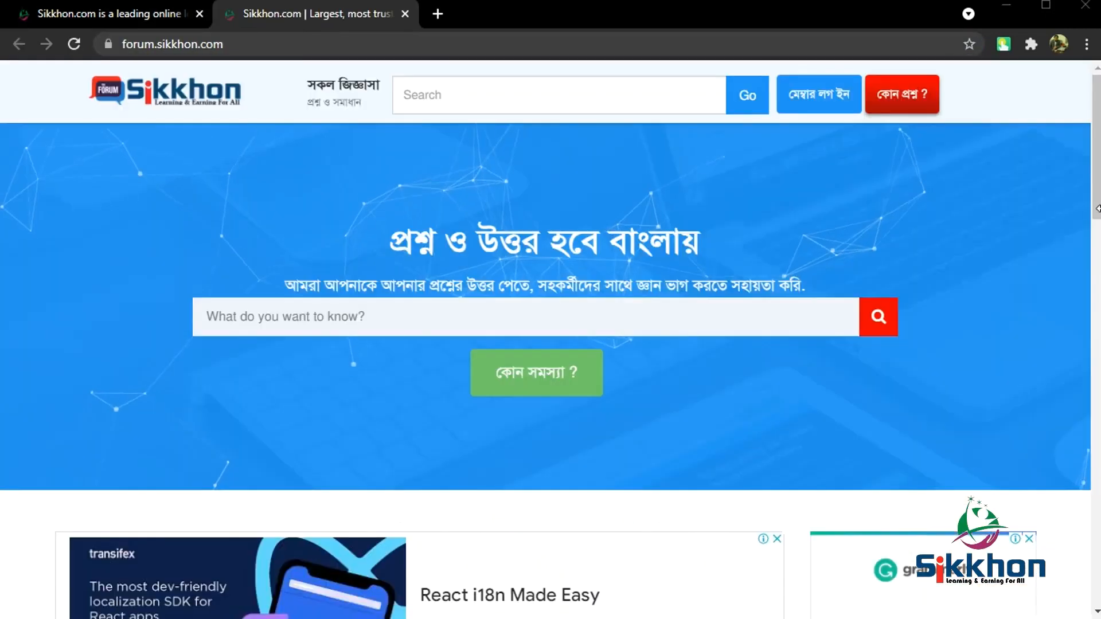
{"action": "left_click_drag", "start_coordinate": [1096, 151], "coordinate": [1096, 378]}
{"action": "left_click", "coordinate": [314, 404]}
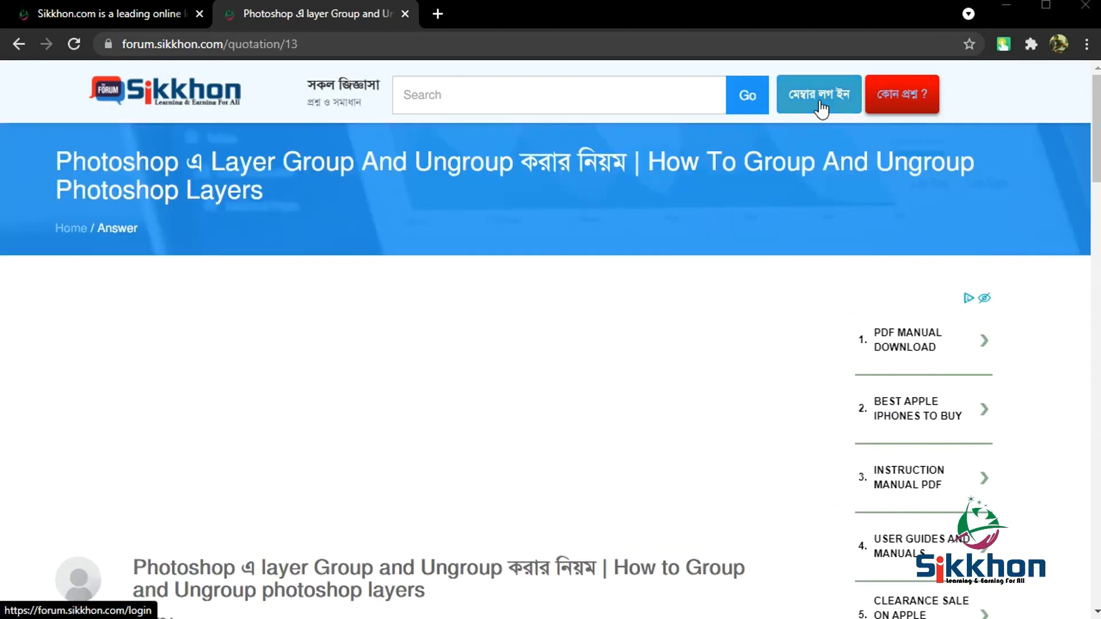
Step: Open the forum's member login page and go to the sign-up form for a new account
{"action": "left_click", "coordinate": [817, 100]}
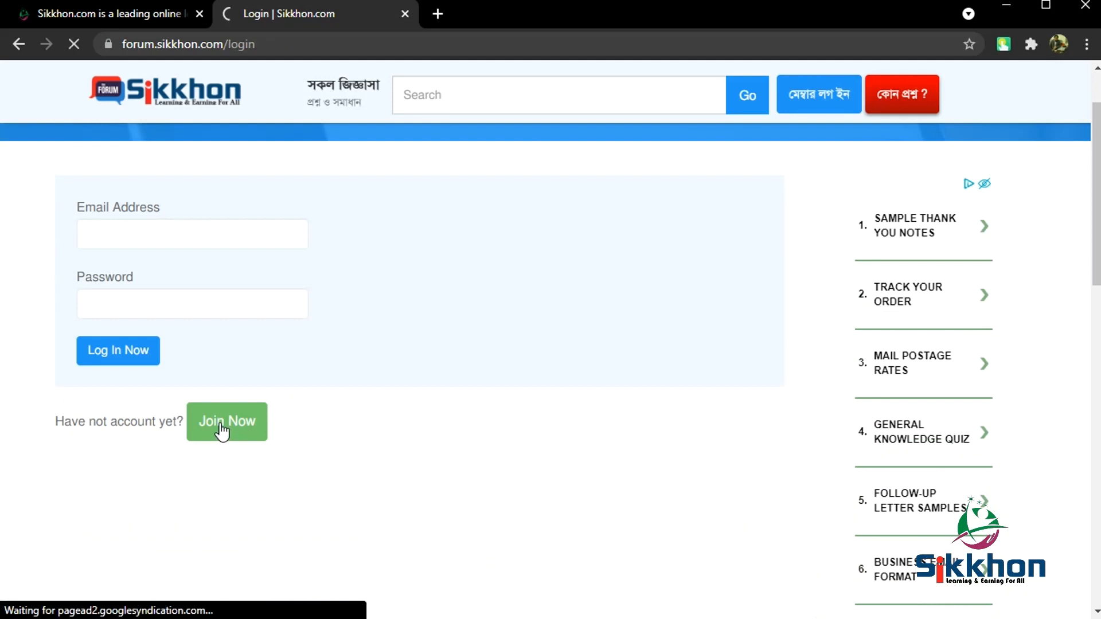
{"action": "left_click", "coordinate": [224, 429]}
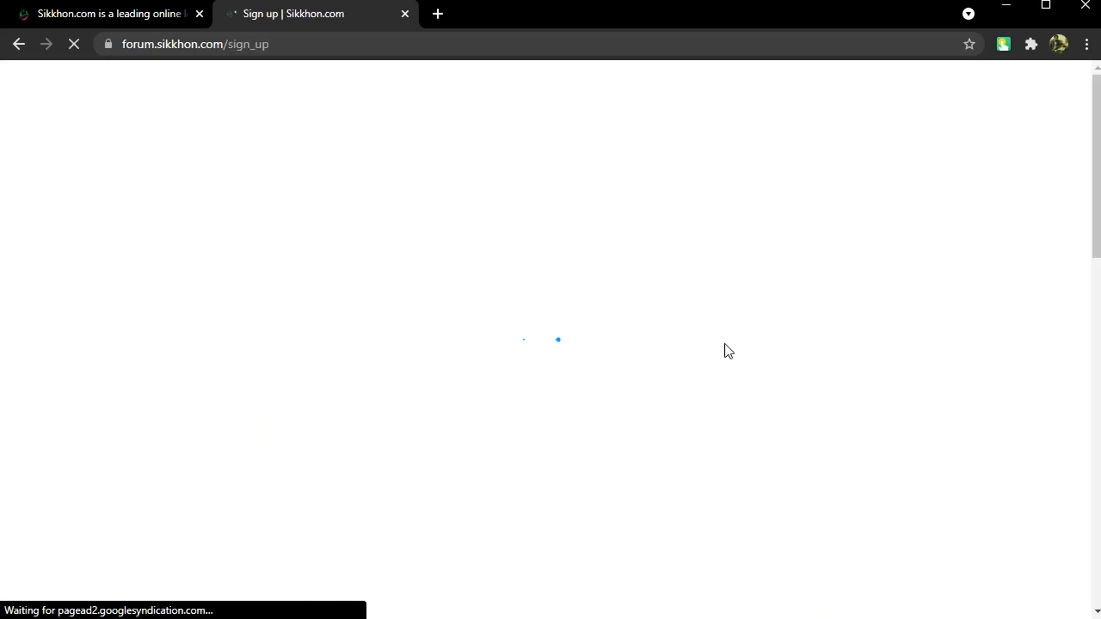
{"action": "scroll", "coordinate": [728, 367], "scroll_direction": "down", "scroll_amount": 3}
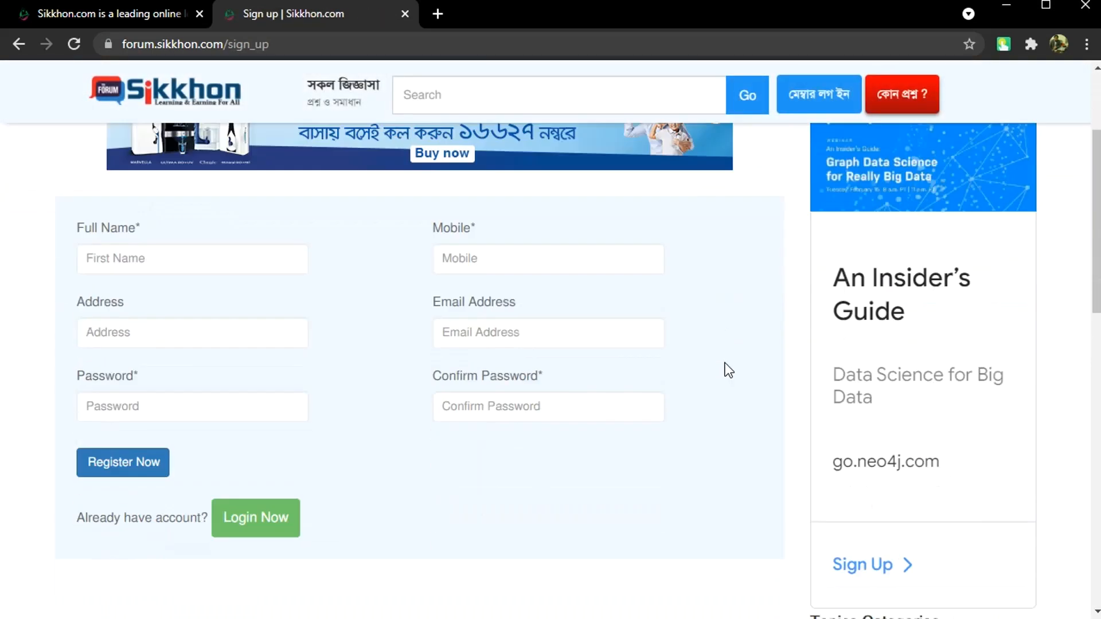
Step: Look over the sign-up page and open the popular MS Excel question about adding zeros before a number or digits
{"action": "scroll", "coordinate": [726, 369], "scroll_direction": "down", "scroll_amount": 5}
{"action": "scroll", "coordinate": [724, 369], "scroll_direction": "up", "scroll_amount": 3}
{"action": "left_click_drag", "start_coordinate": [1095, 290], "coordinate": [1088, 440]}
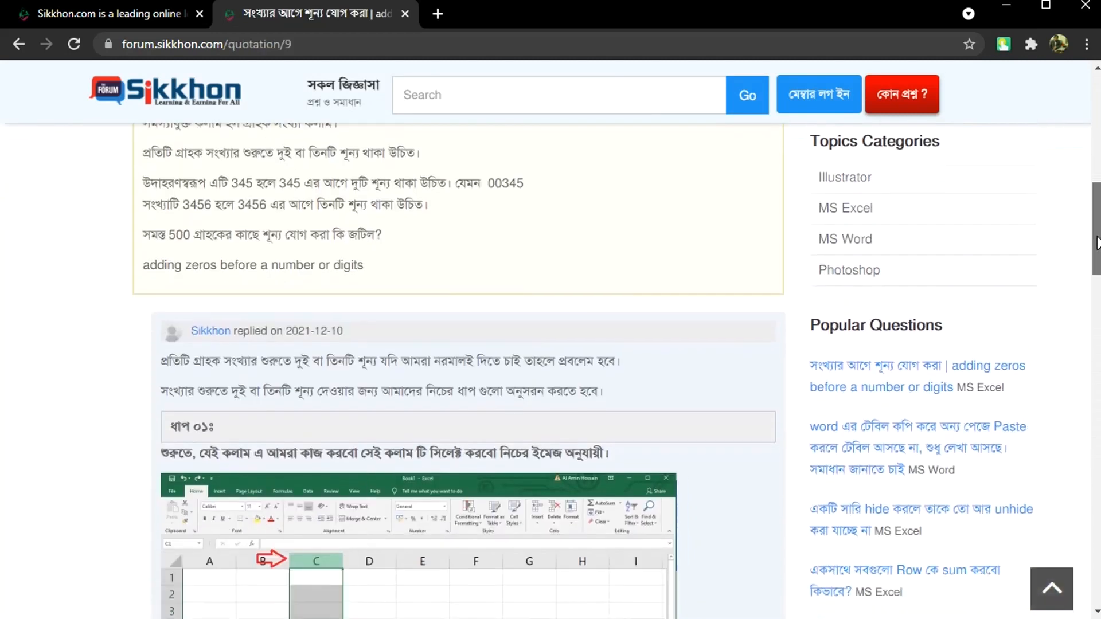